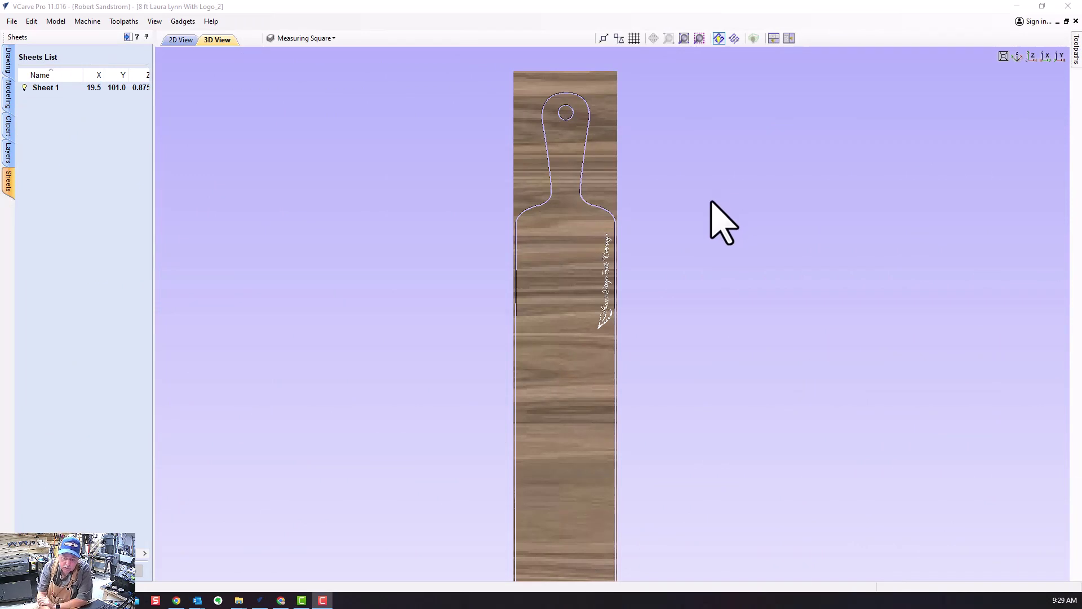
Turn on all toolpaths for Sheet 1, preview the visible toolpaths, and examine the carved logo on the board
scroll(686, 321, down, 2)
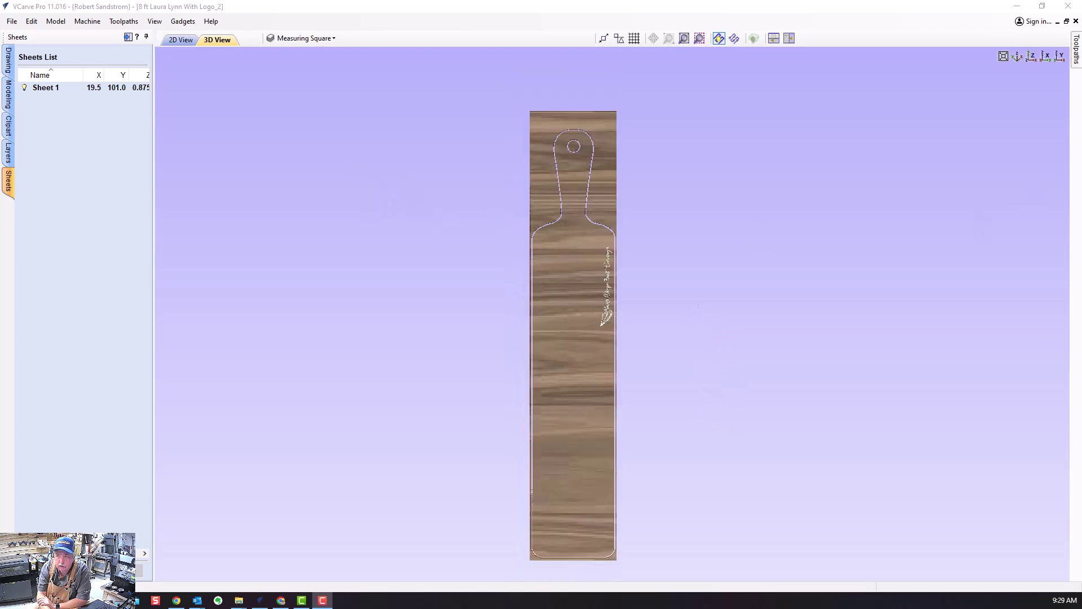
click(1075, 57)
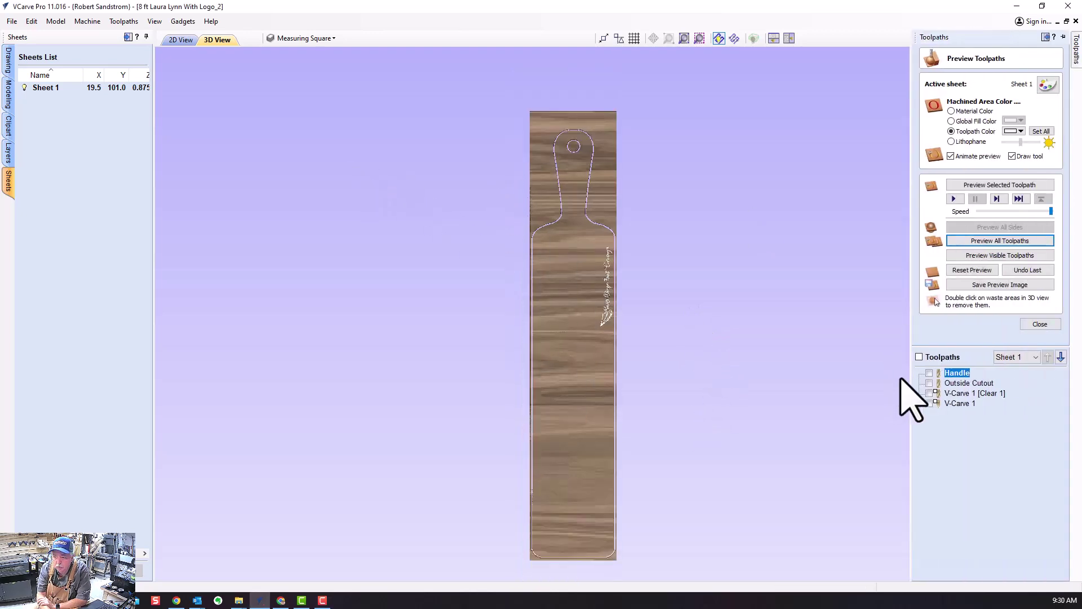
click(919, 357)
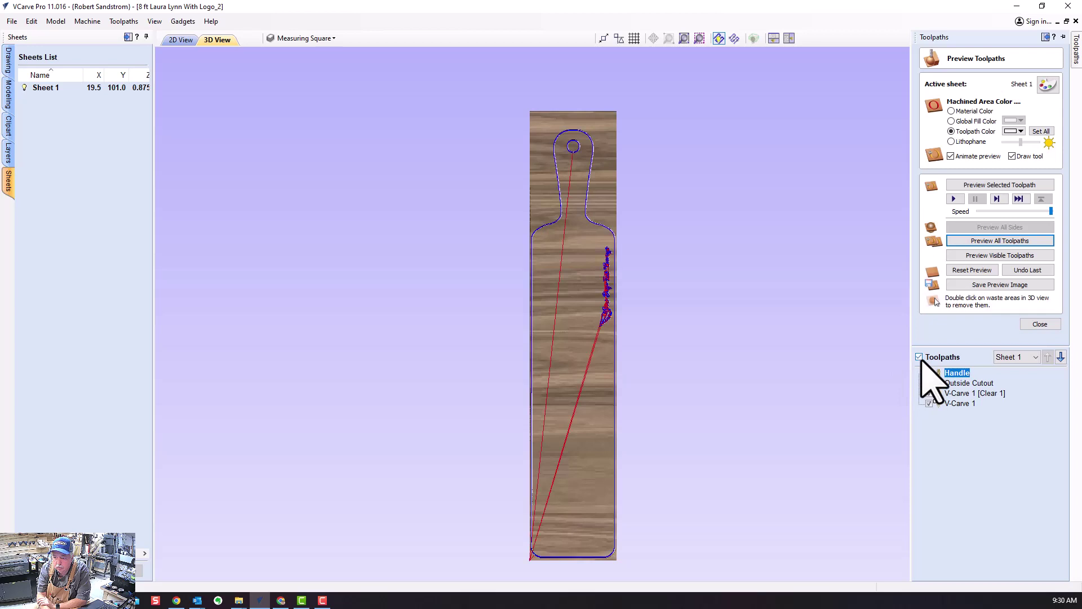
click(965, 257)
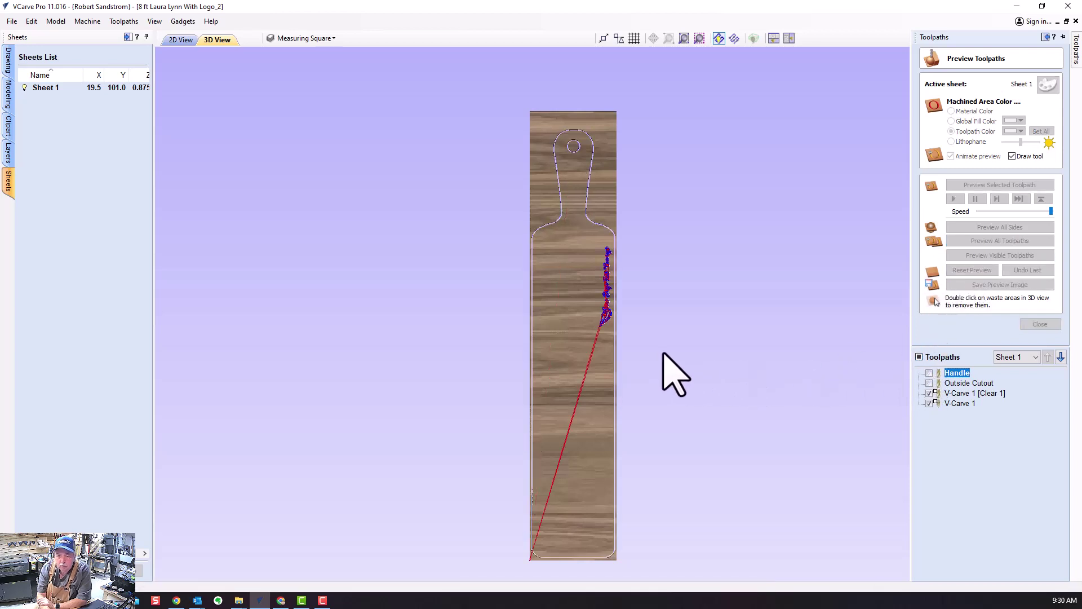
scroll(672, 369, up, 5)
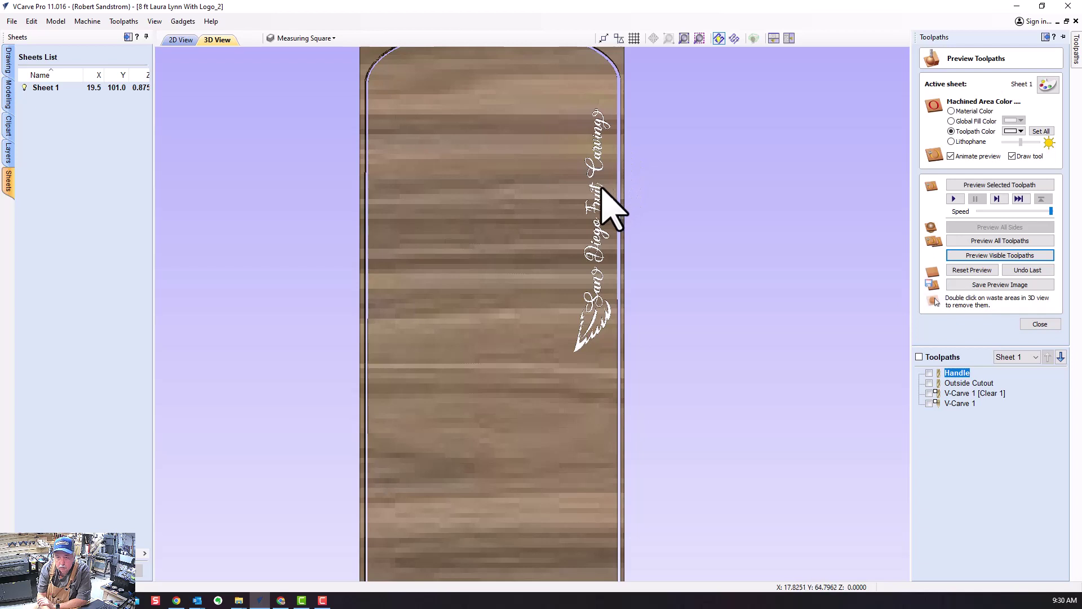
scroll(602, 190, down, 1)
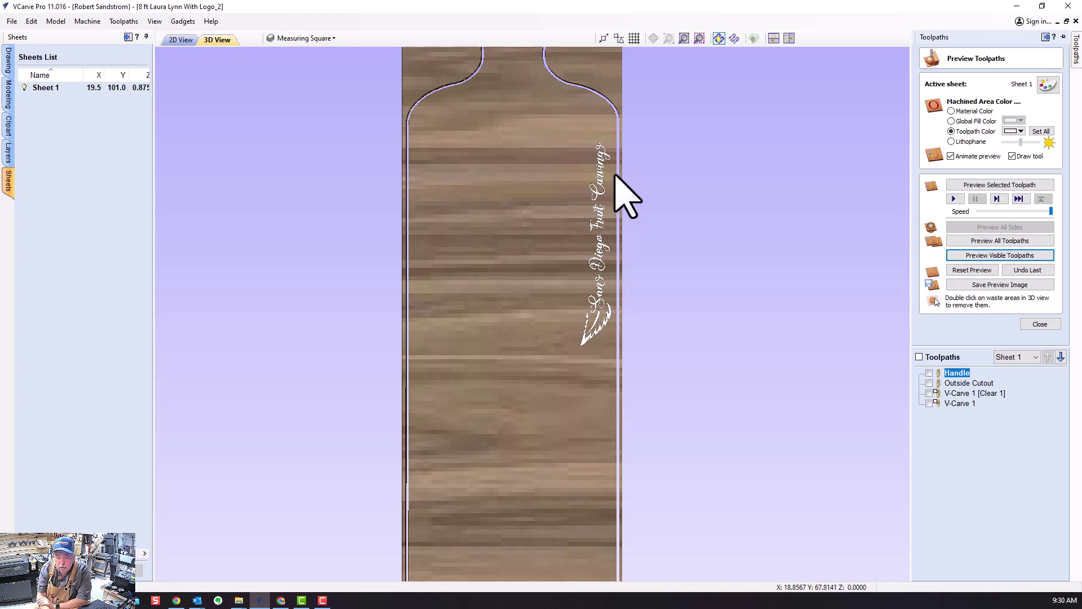
scroll(614, 180, down, 1)
scroll(613, 181, down, 1)
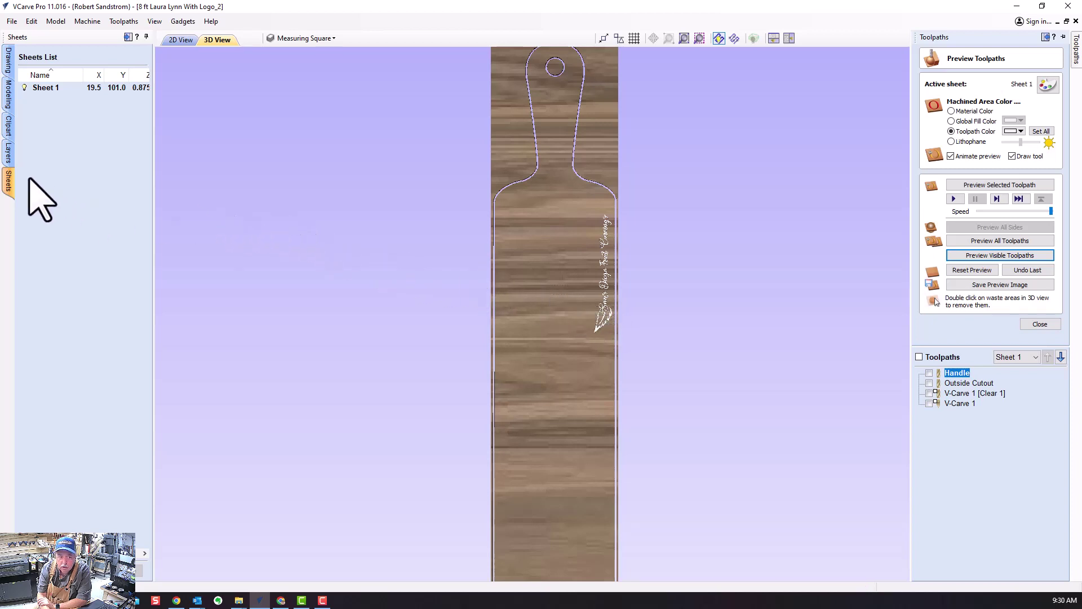
Add a second sheet to the job and switch to the 2D view
click(10, 189)
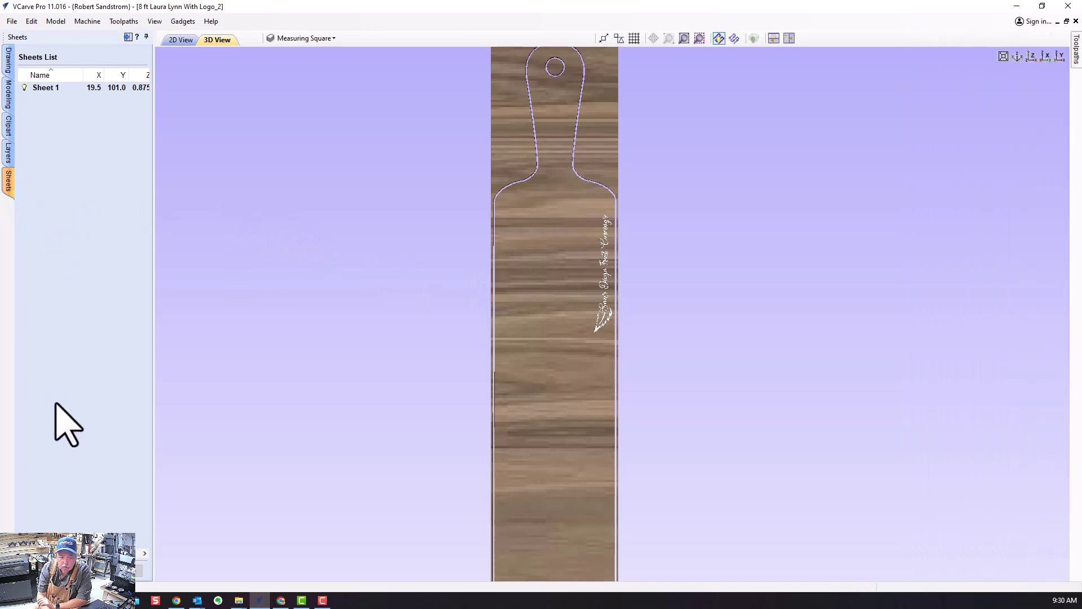
click(101, 116)
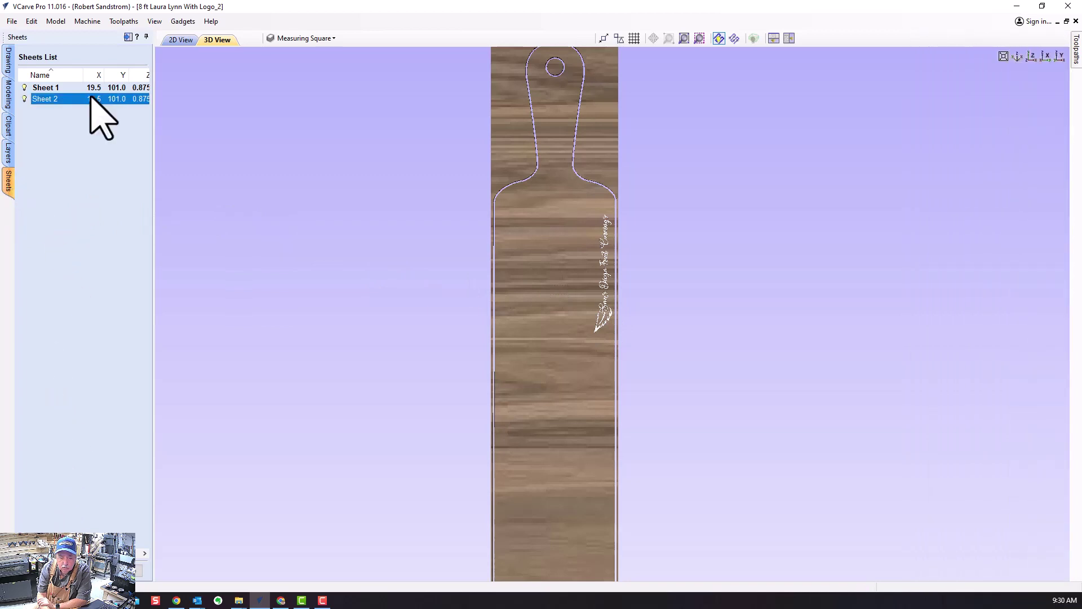
click(184, 40)
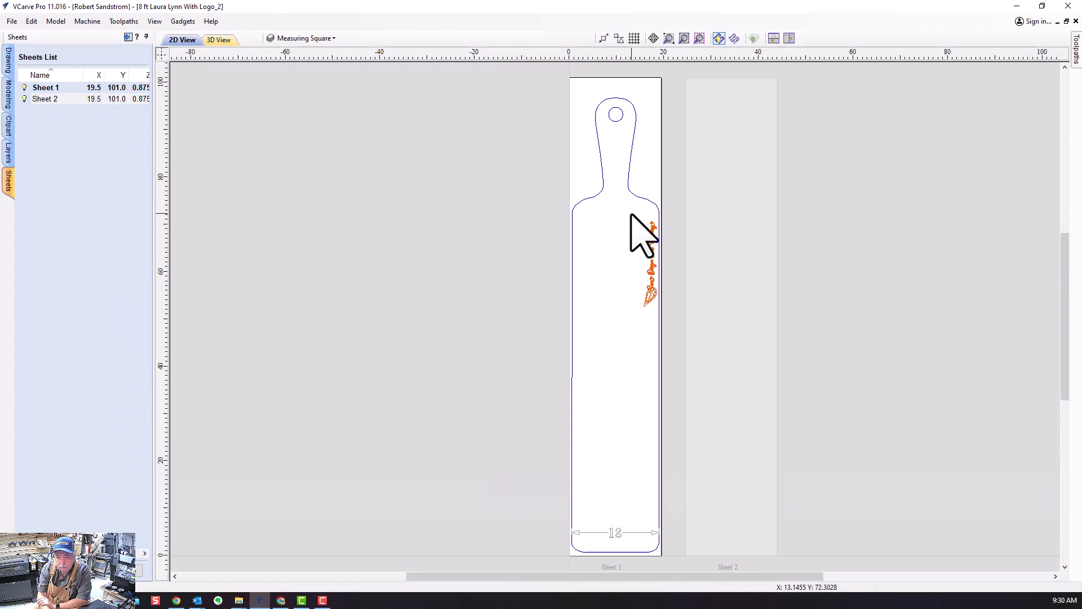
Group the San Diego Fruit Carvings logo vectors on Sheet 1 and move the group to Sheet 2
drag(631, 213, 662, 292)
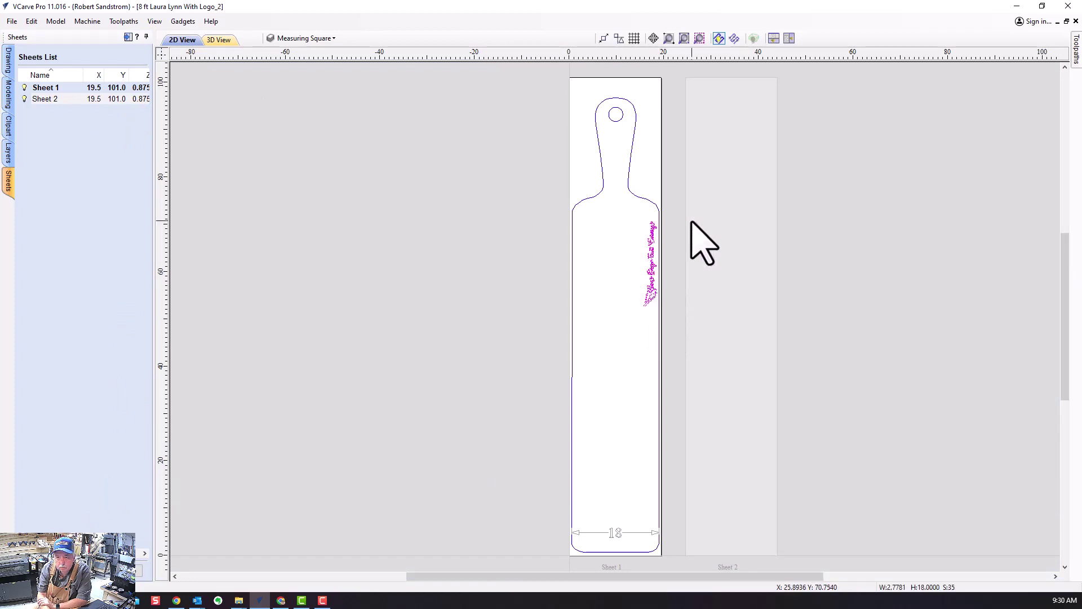
right_click(655, 260)
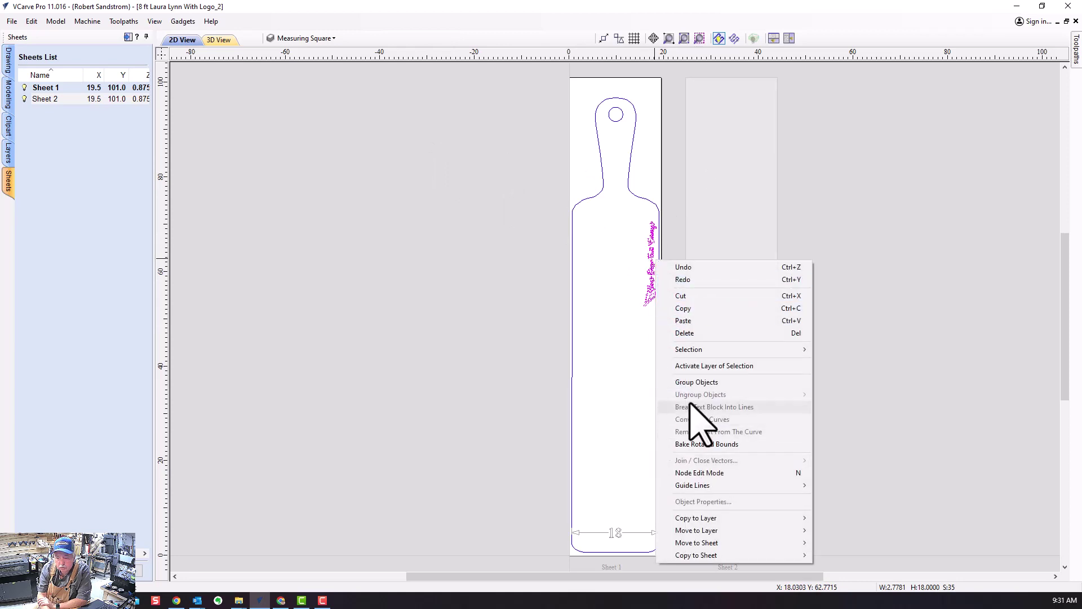
click(683, 383)
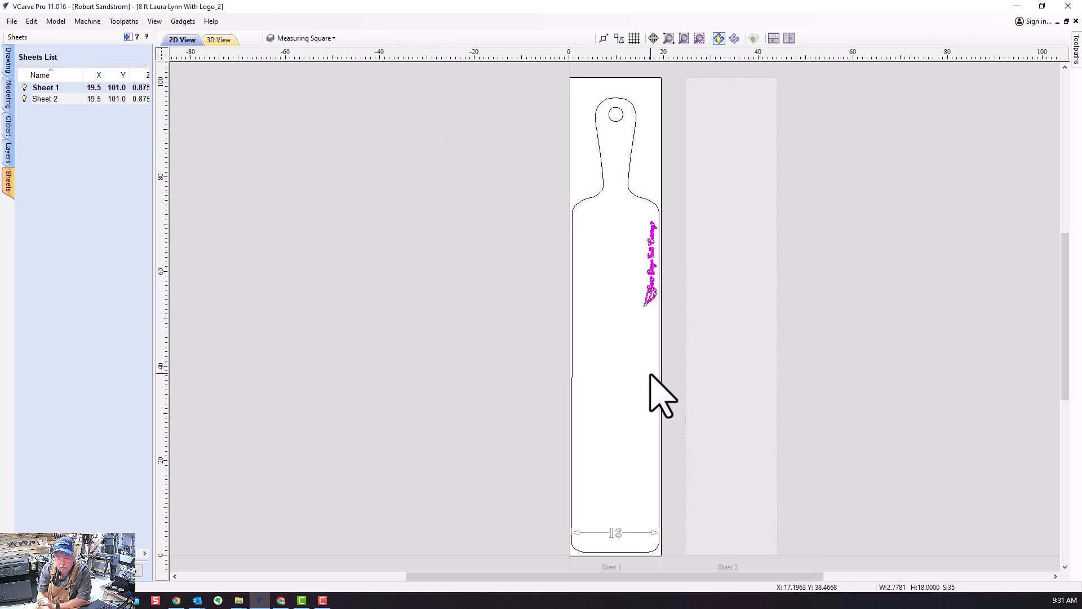
right_click(652, 294)
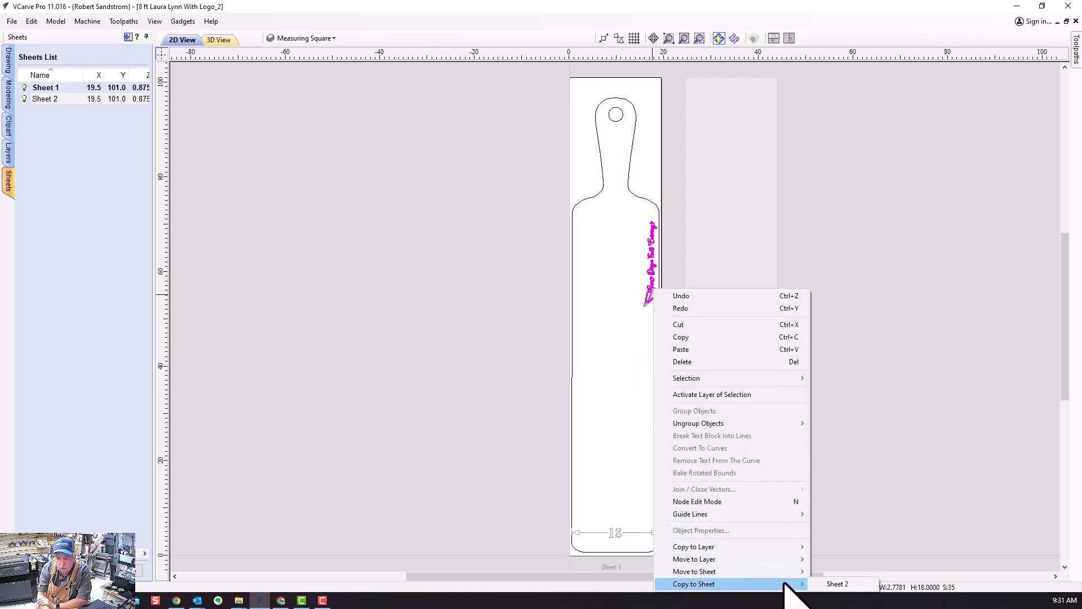
click(815, 583)
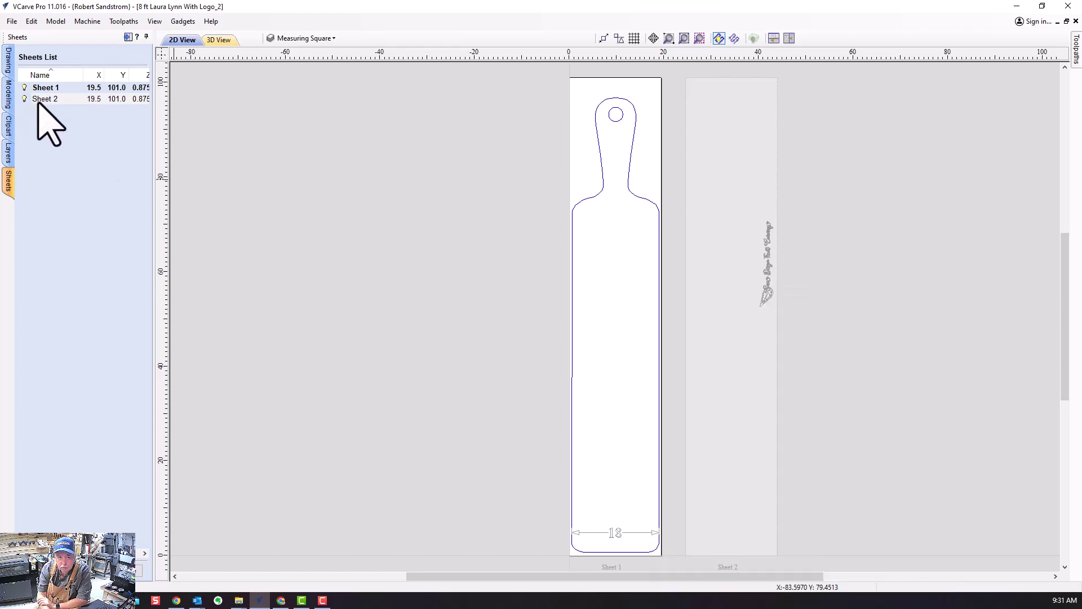
Activate Sheet 2 and rename it "Logo Only"
click(41, 99)
double_click(45, 100)
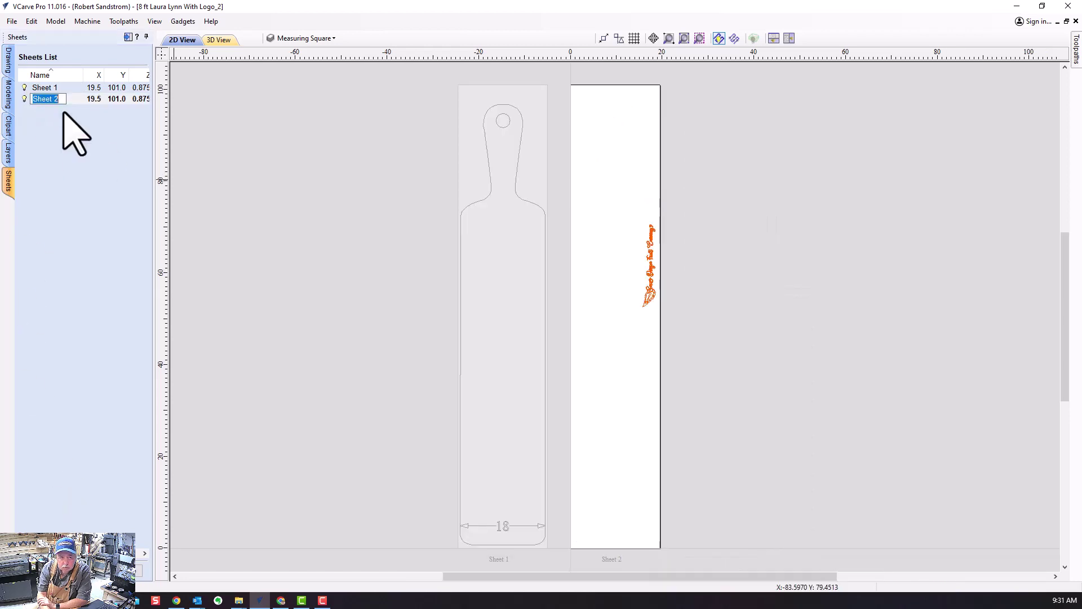
text(Log)
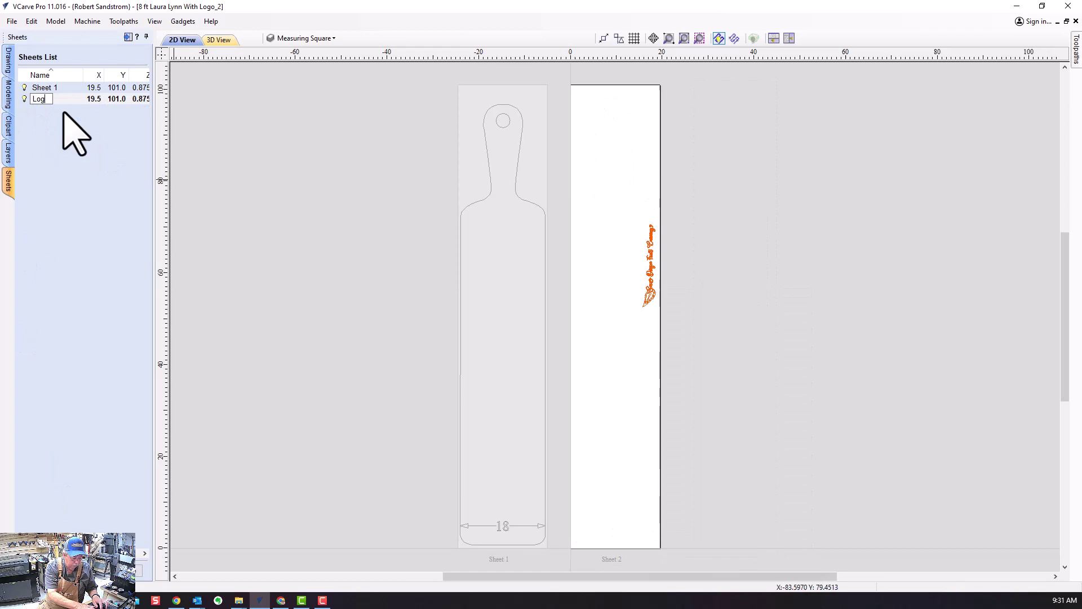
text(o Only)
key(Return)
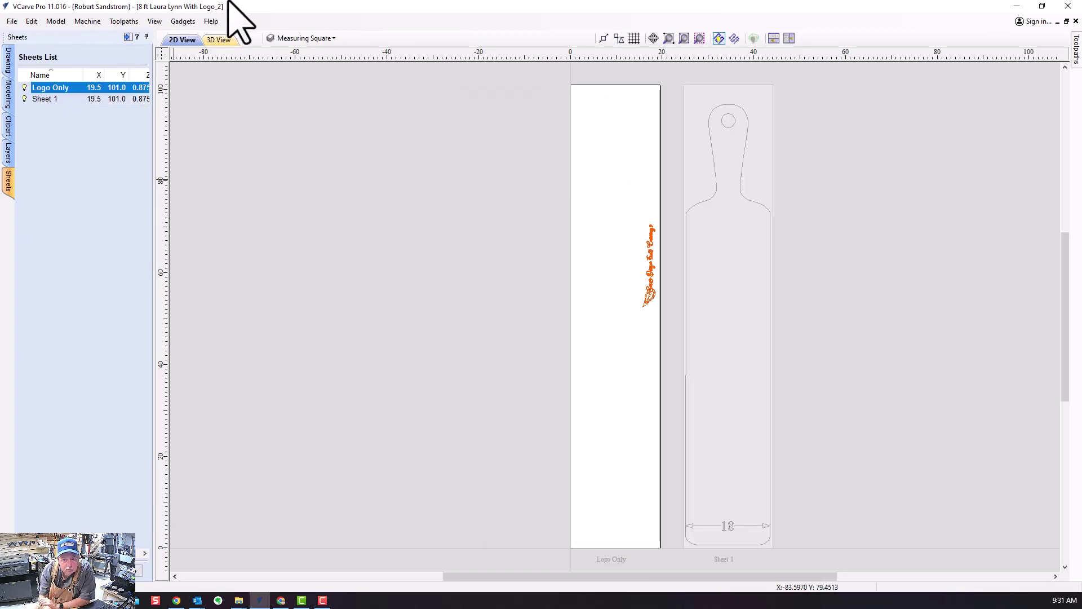
Check the logo's dimensions on the Logo Only sheet with Set Size and copy its width value without resizing it
click(622, 290)
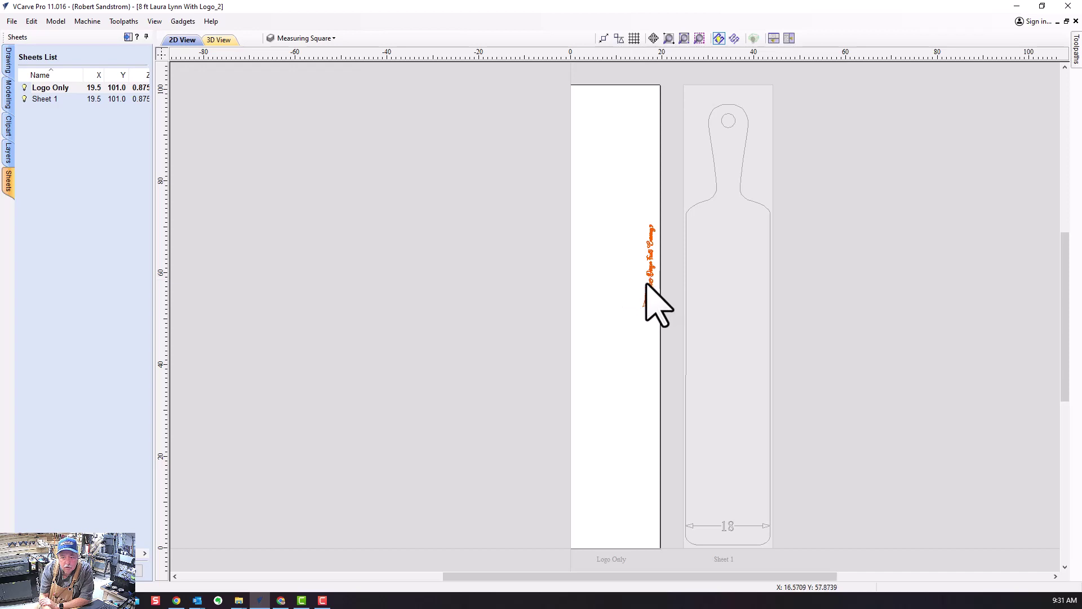
scroll(647, 290, up, 3)
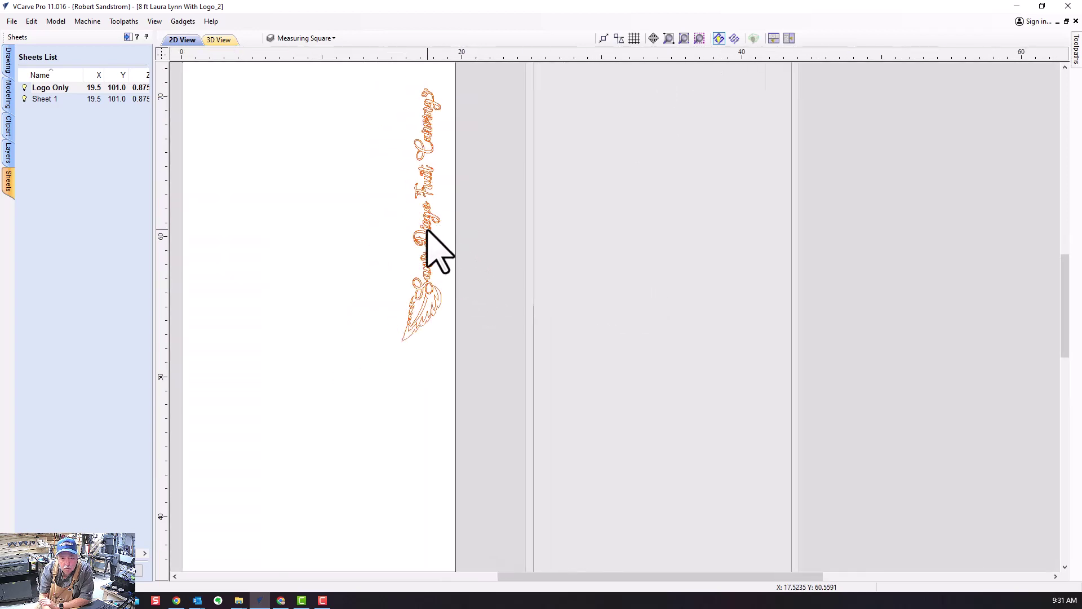
click(425, 232)
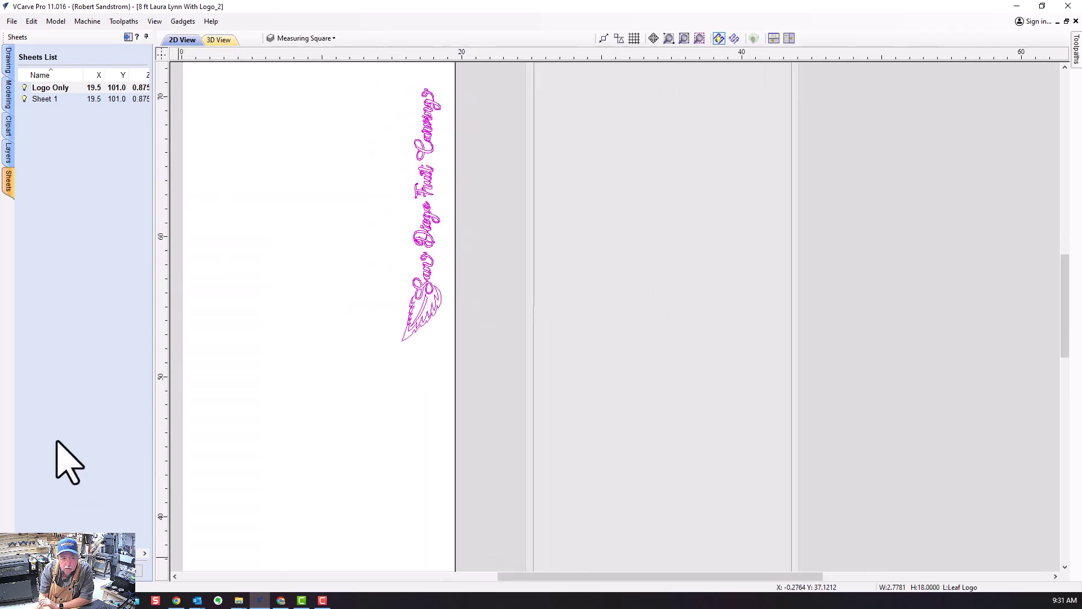
click(9, 62)
click(46, 191)
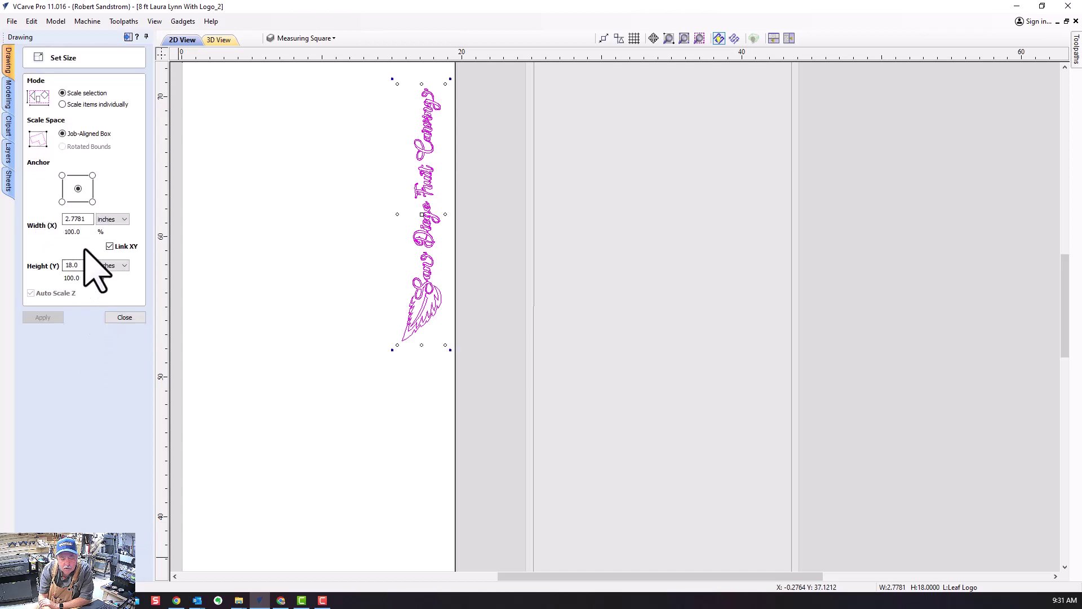
click(80, 219)
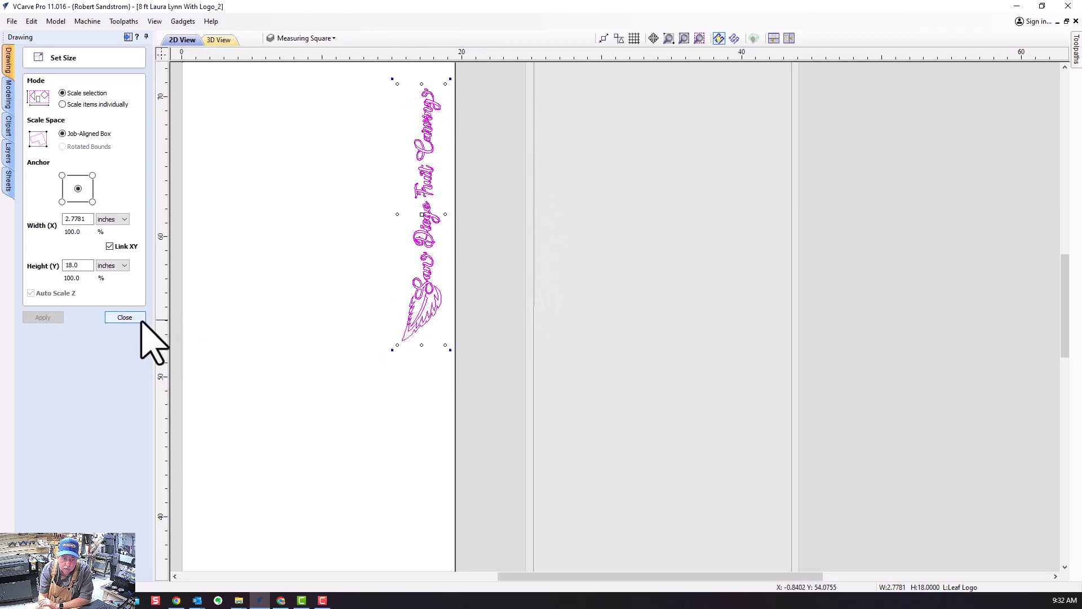
double_click(76, 219)
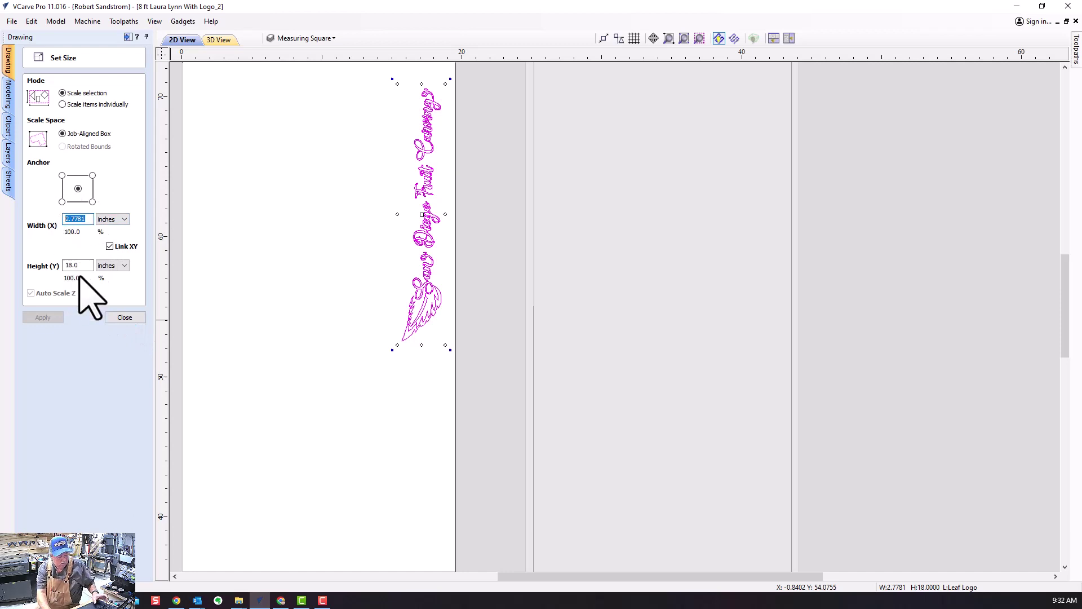
click(113, 314)
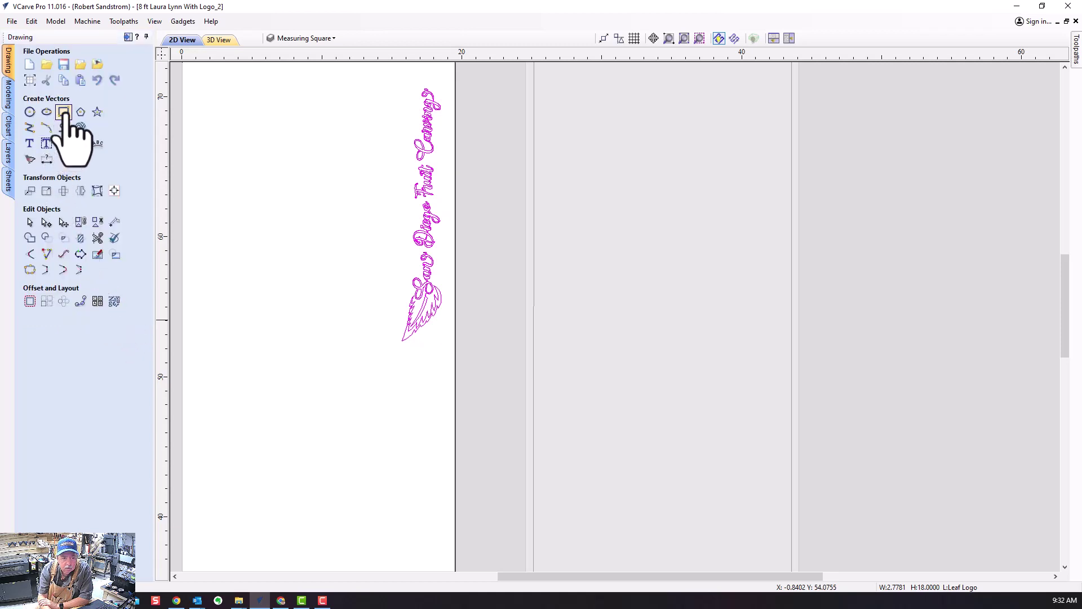
Create a square-cornered rectangle matching the logo's size, 2.7781 inches wide and 18 inches high
click(65, 112)
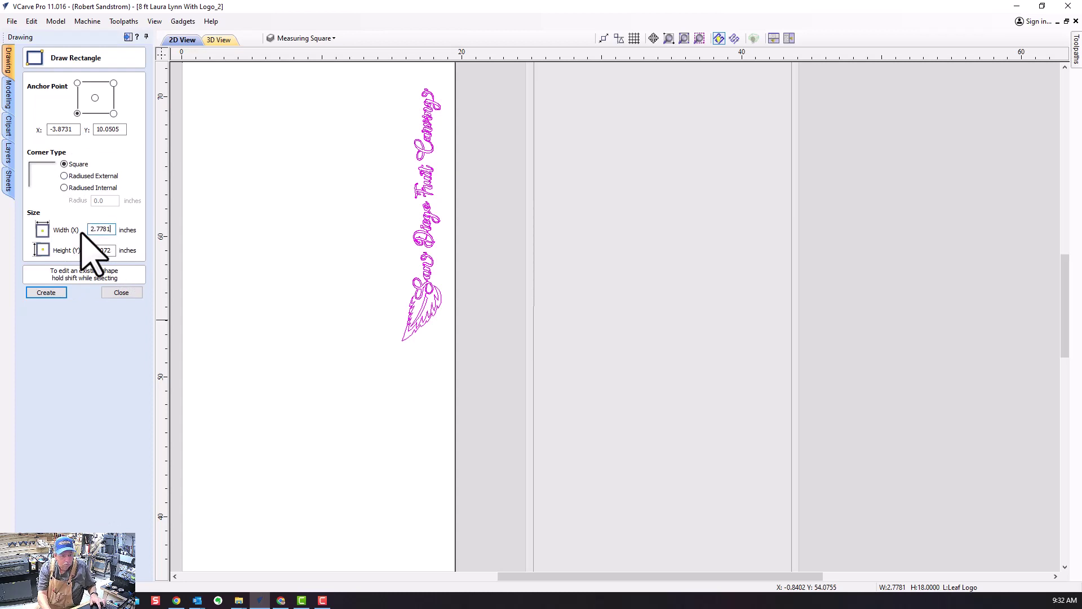
drag(112, 252, 75, 256)
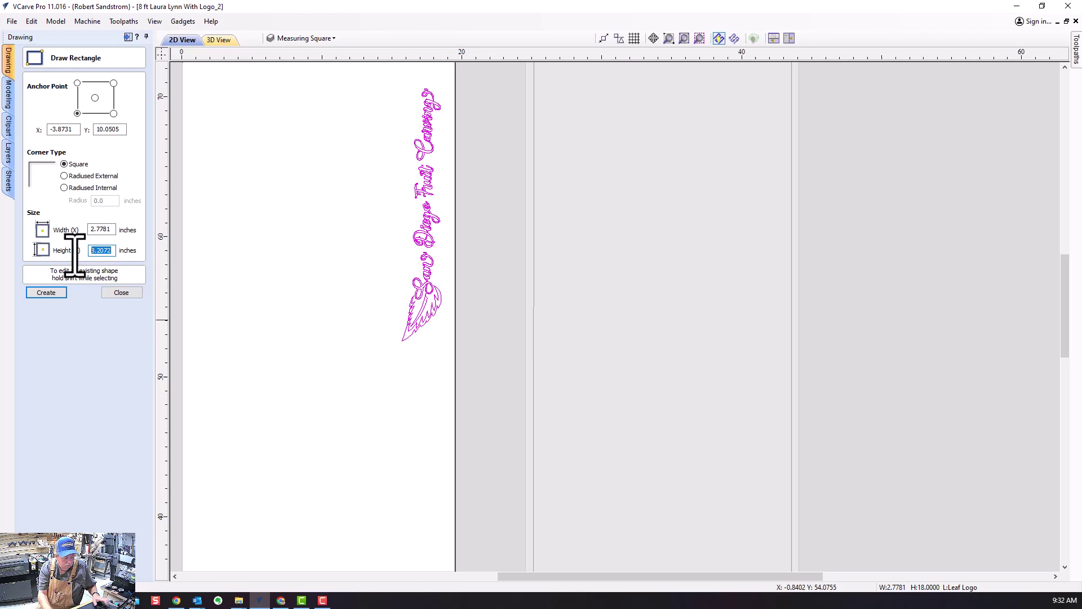
text(18)
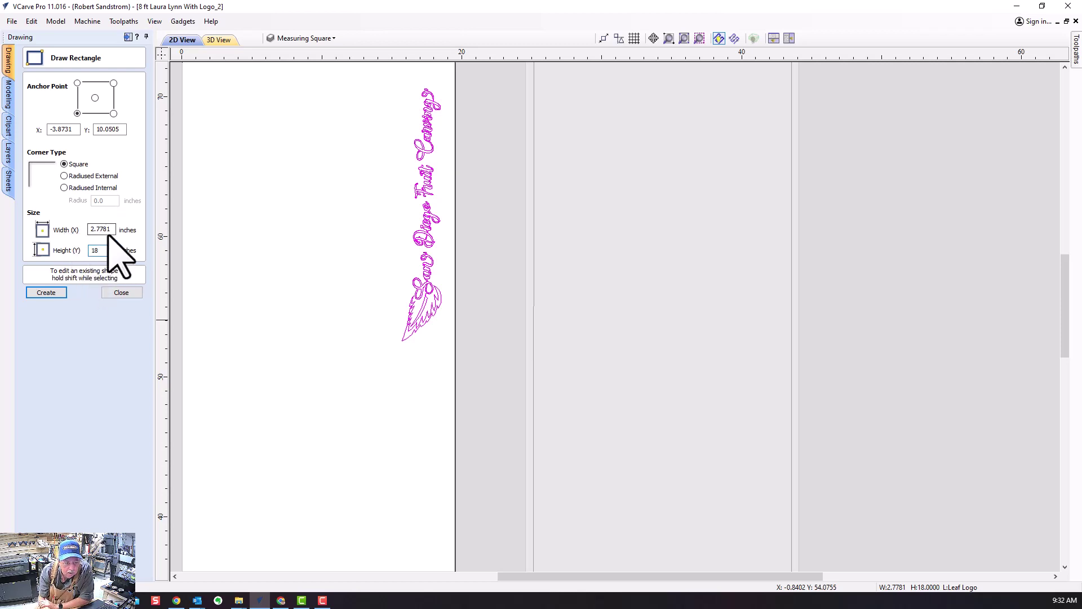
click(55, 293)
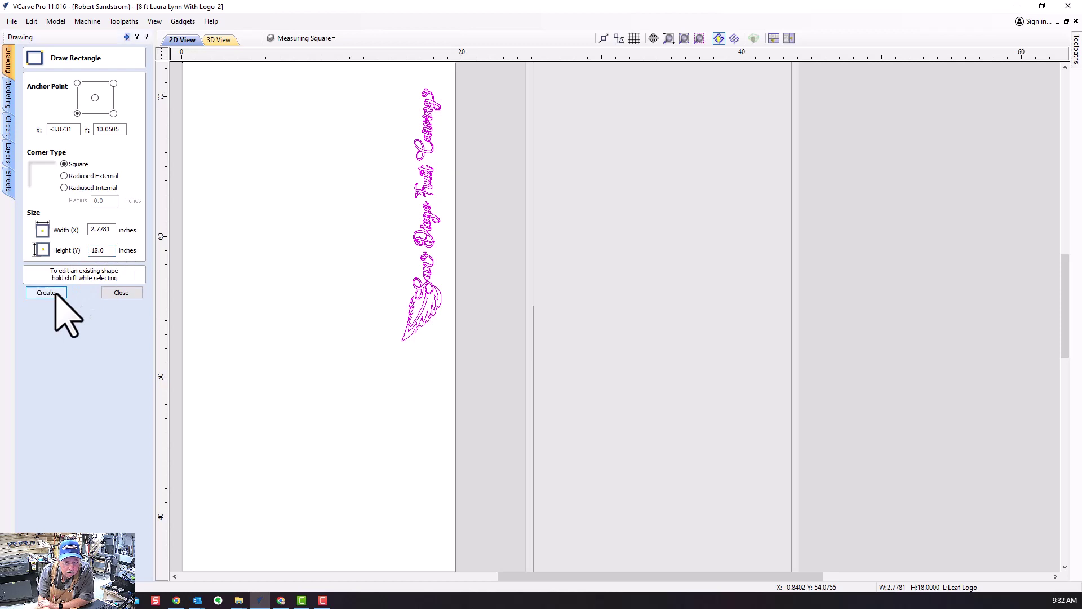
scroll(237, 285, down, 5)
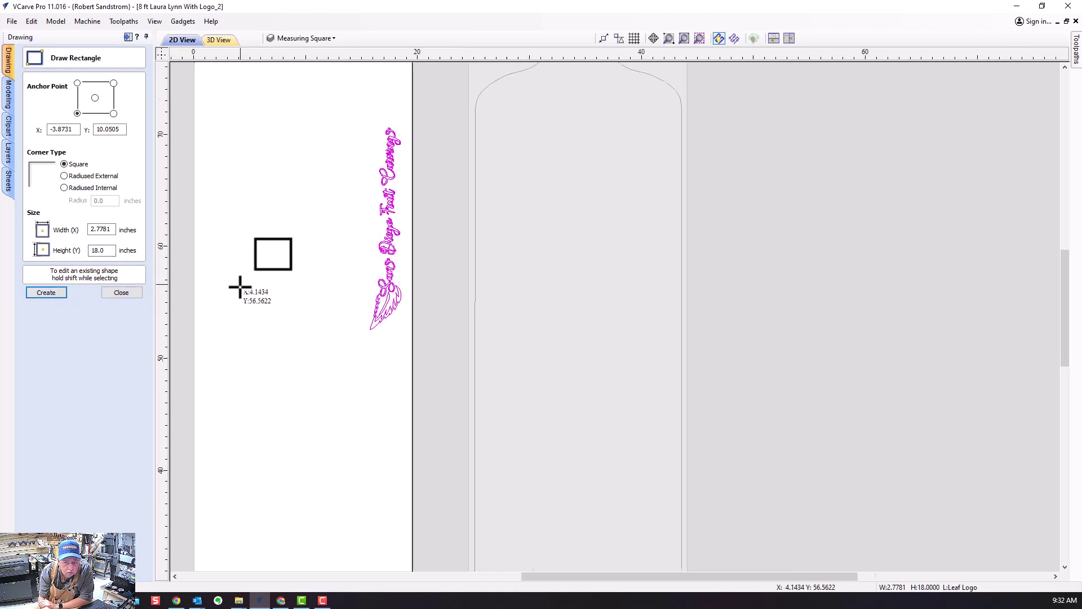
click(121, 292)
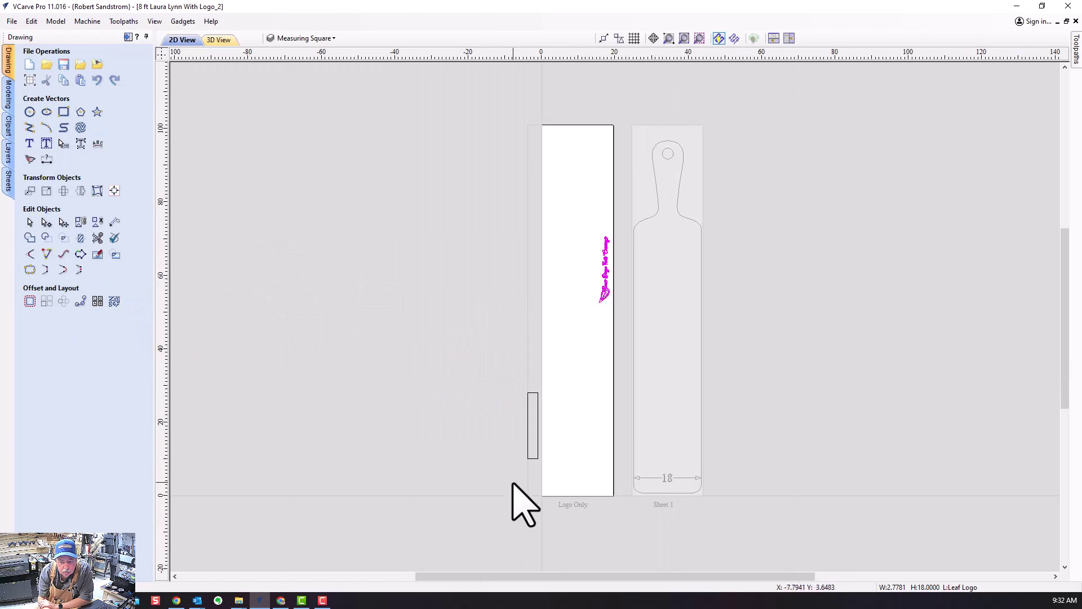
Move the new rectangle onto the Logo Only sheet and center it on the material in both directions
click(533, 435)
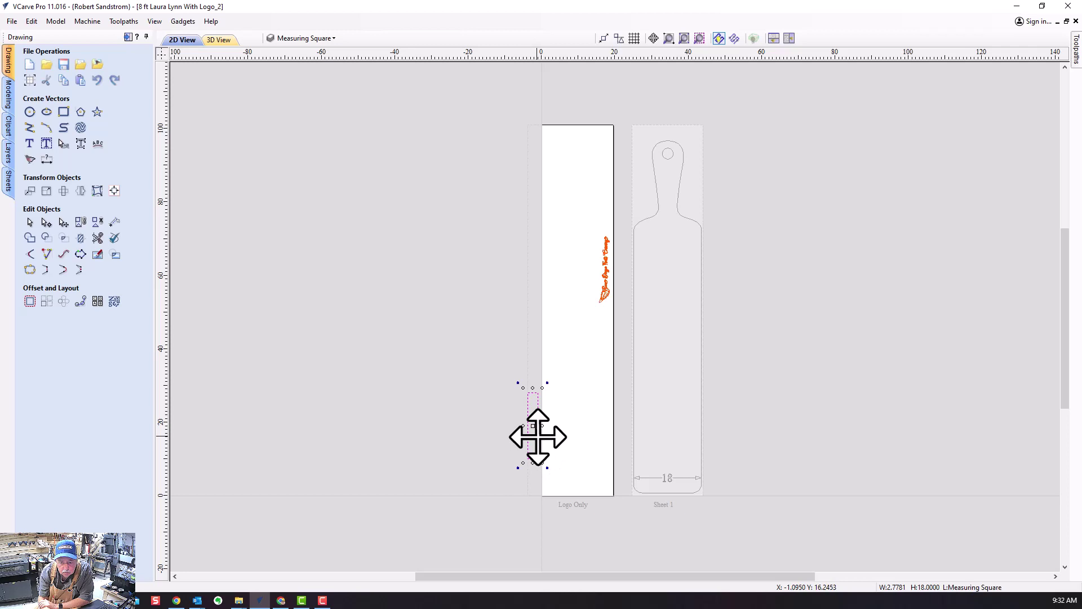
drag(536, 438, 579, 336)
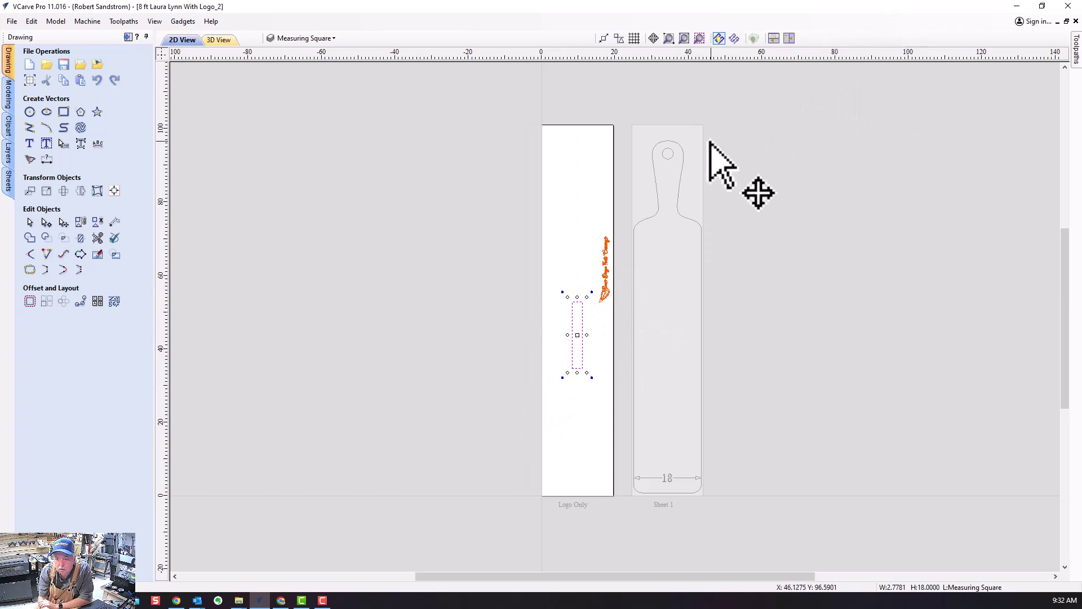
click(113, 191)
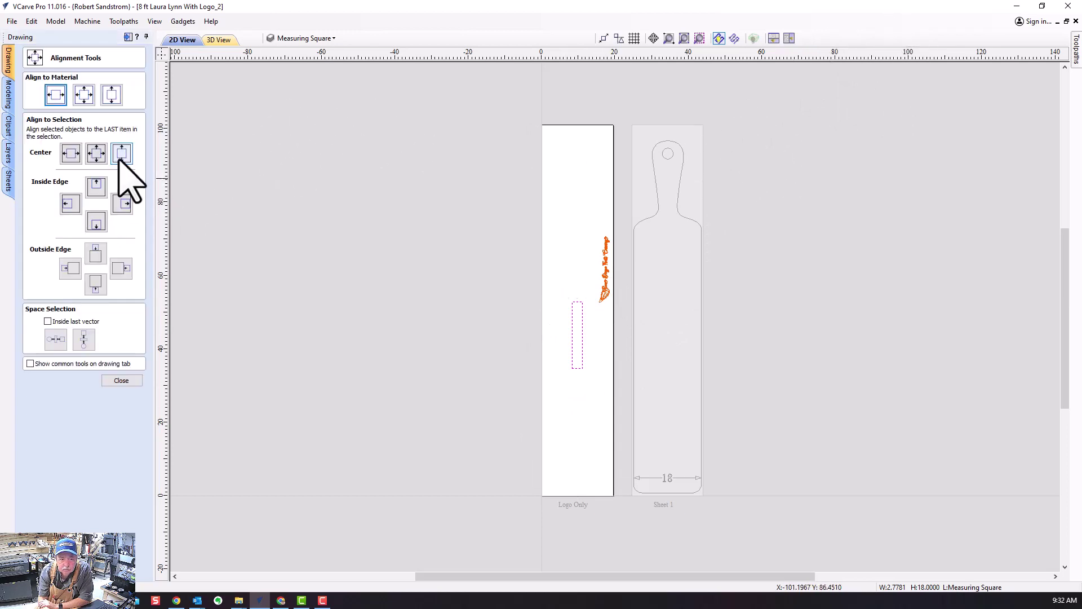
click(85, 94)
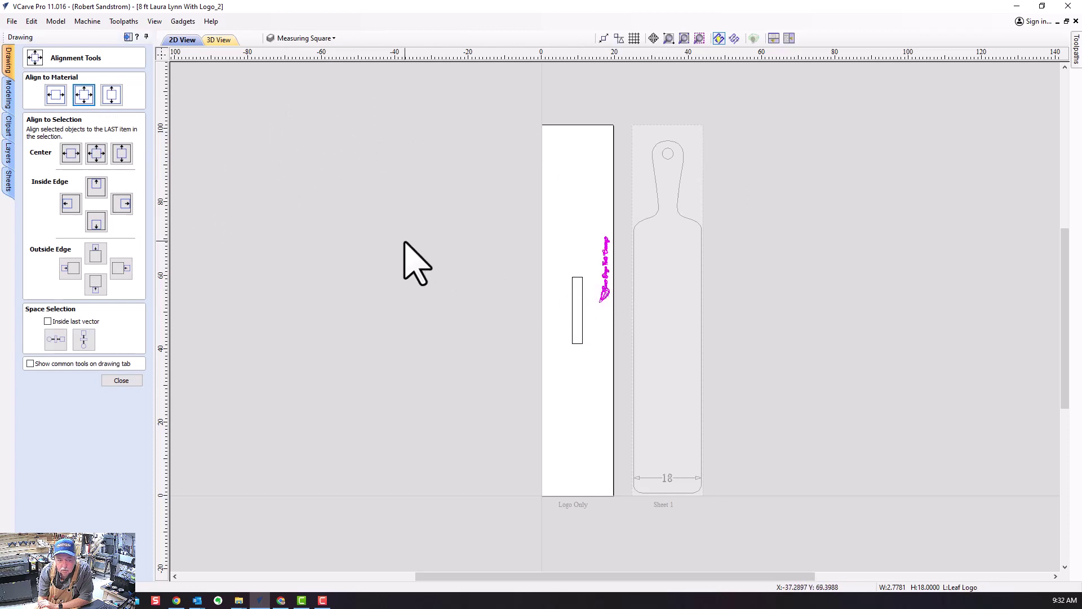
Center the logo on the Logo Only sheet's material in both directions so it sits inside the rectangle
click(84, 94)
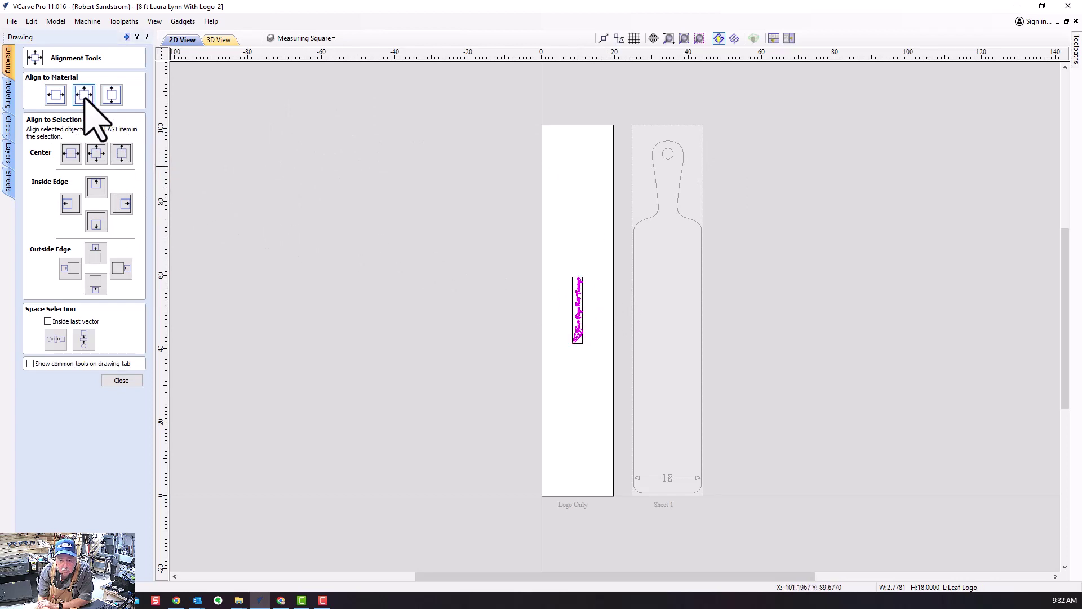
scroll(589, 389, up, 3)
scroll(536, 442, up, 4)
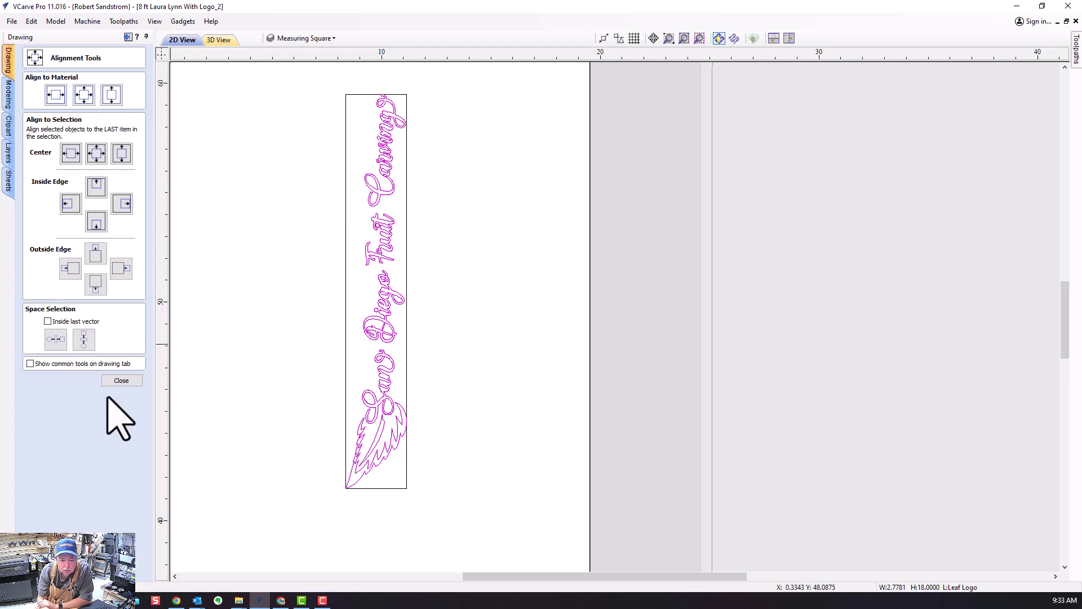
click(120, 381)
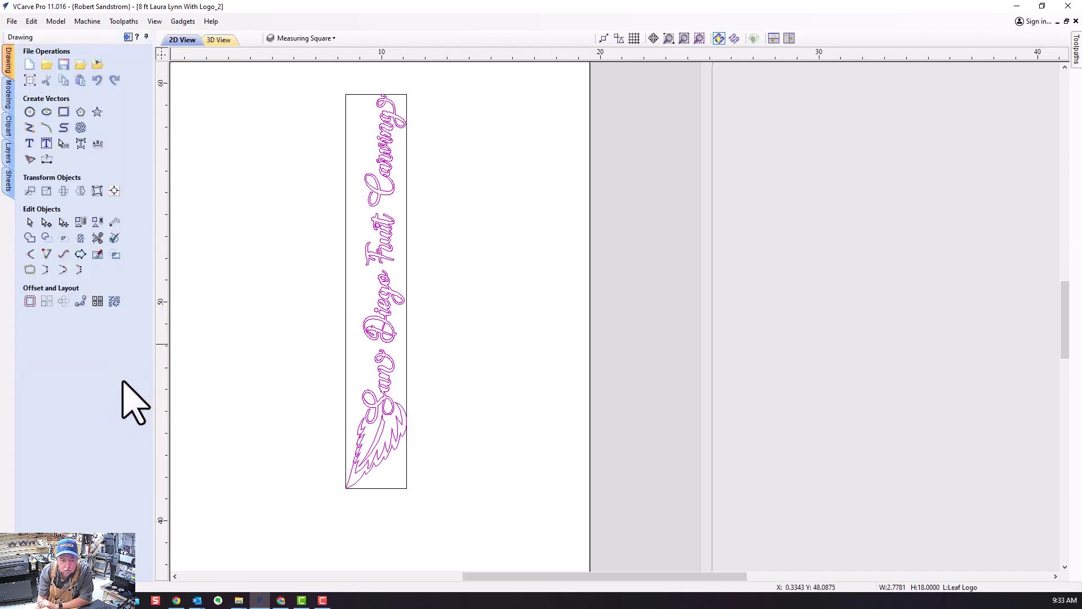
Set the Logo Only sheet's job size to 2.7781 inches wide, 18 inches high and .25 inches thick
scroll(251, 387, down, 3)
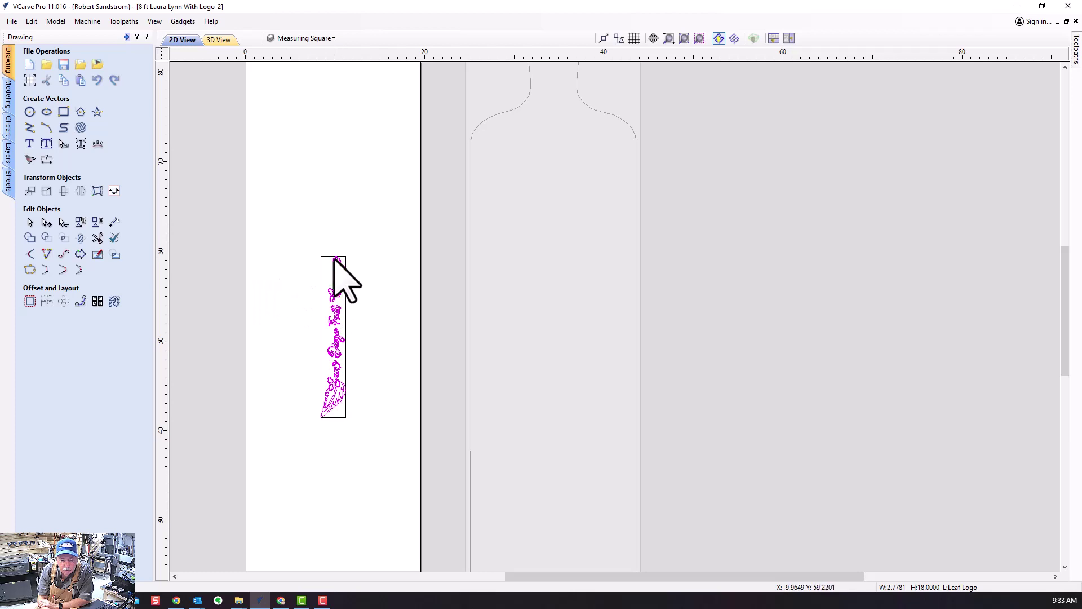
click(30, 80)
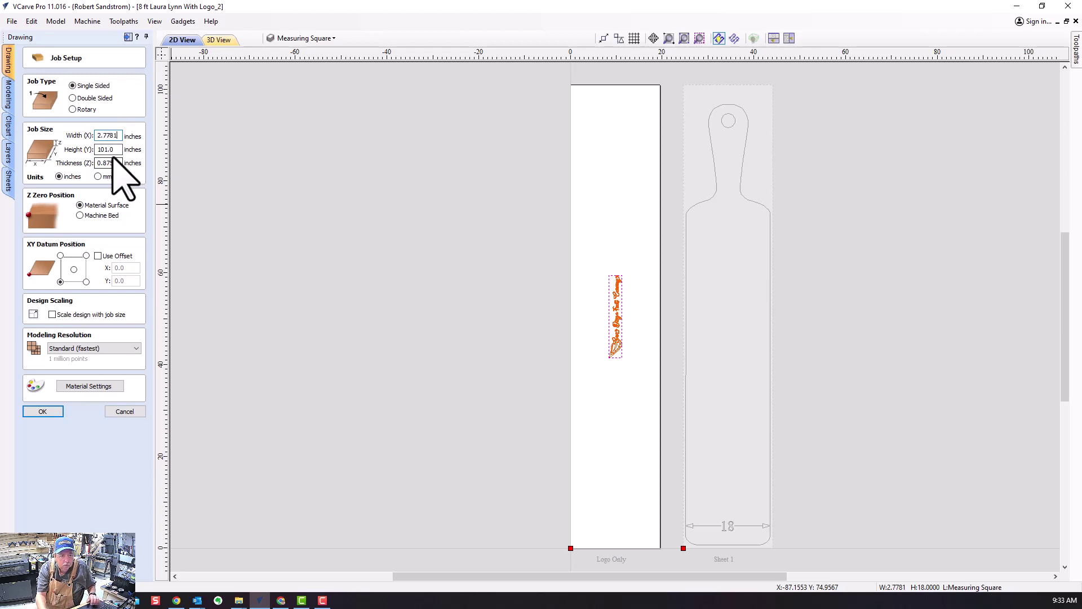
key(Return)
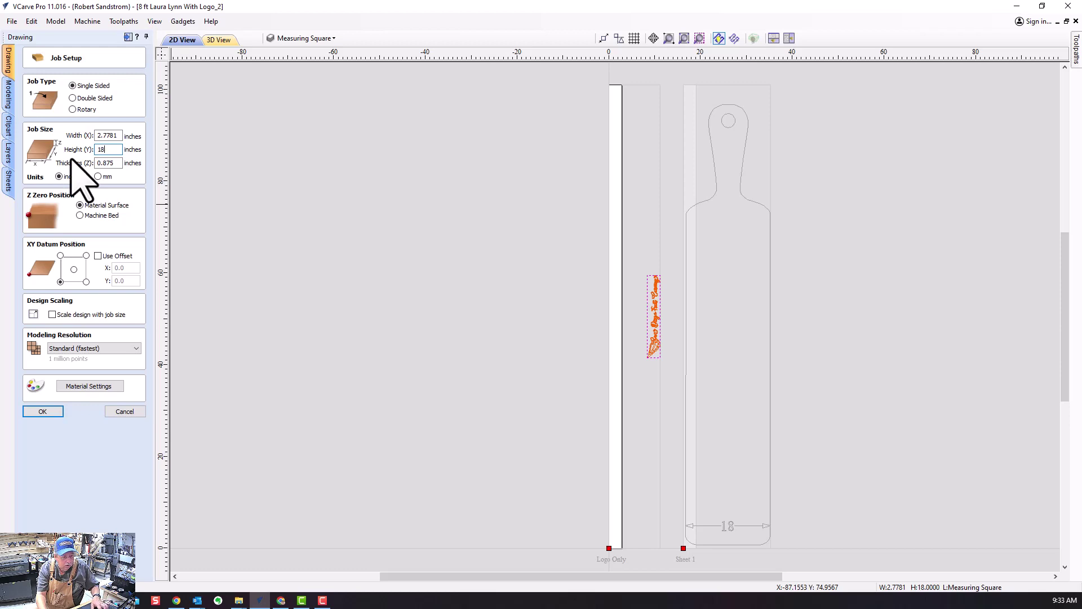
click(117, 163)
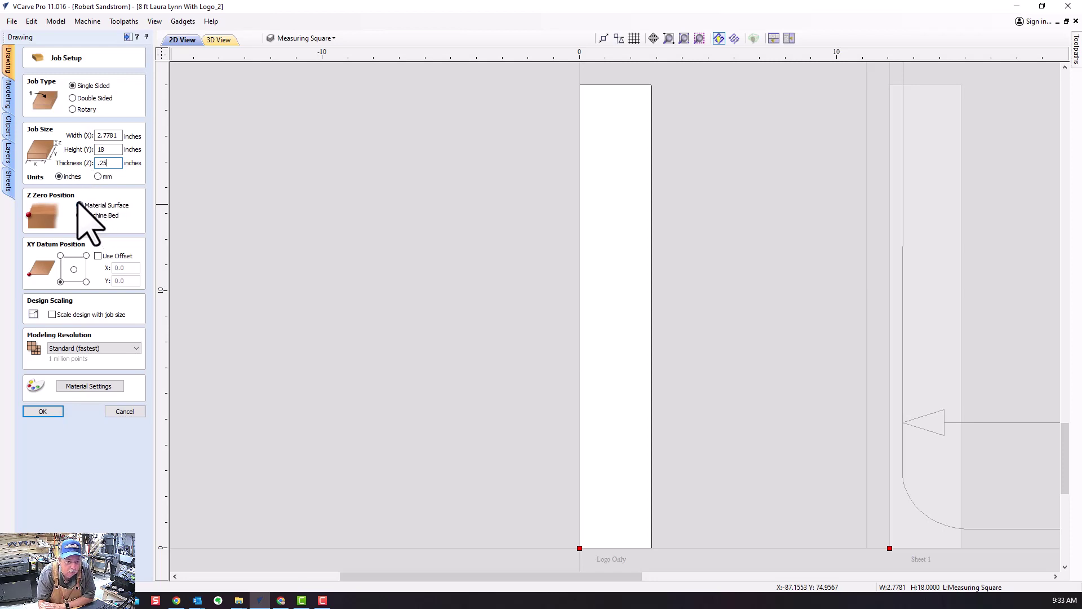
Set the XY datum to the material's top right corner, apply the job setup and recalculate the toolpaths
click(85, 255)
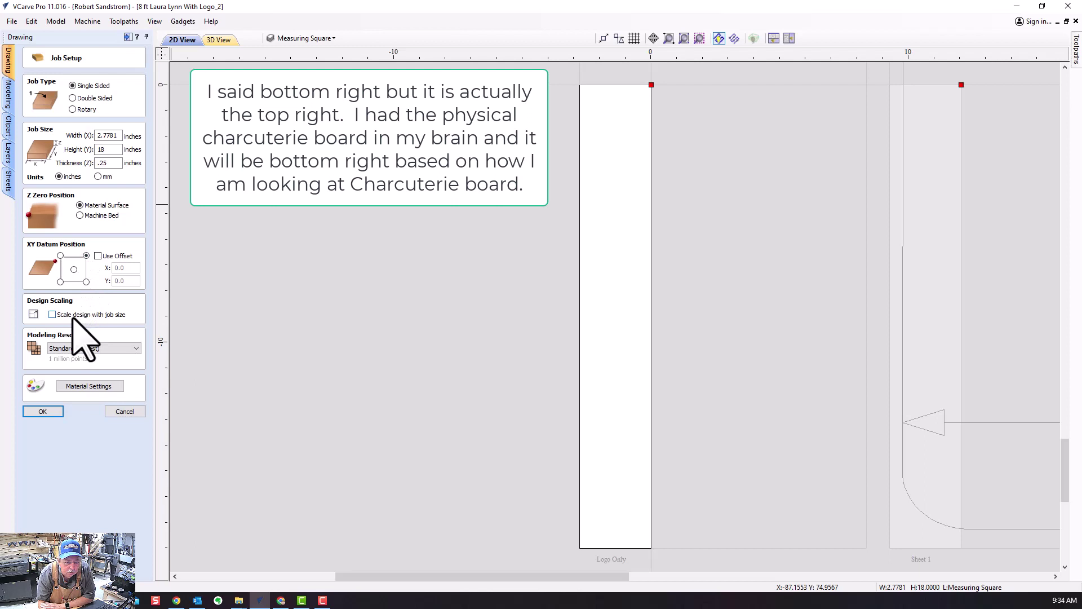
click(57, 413)
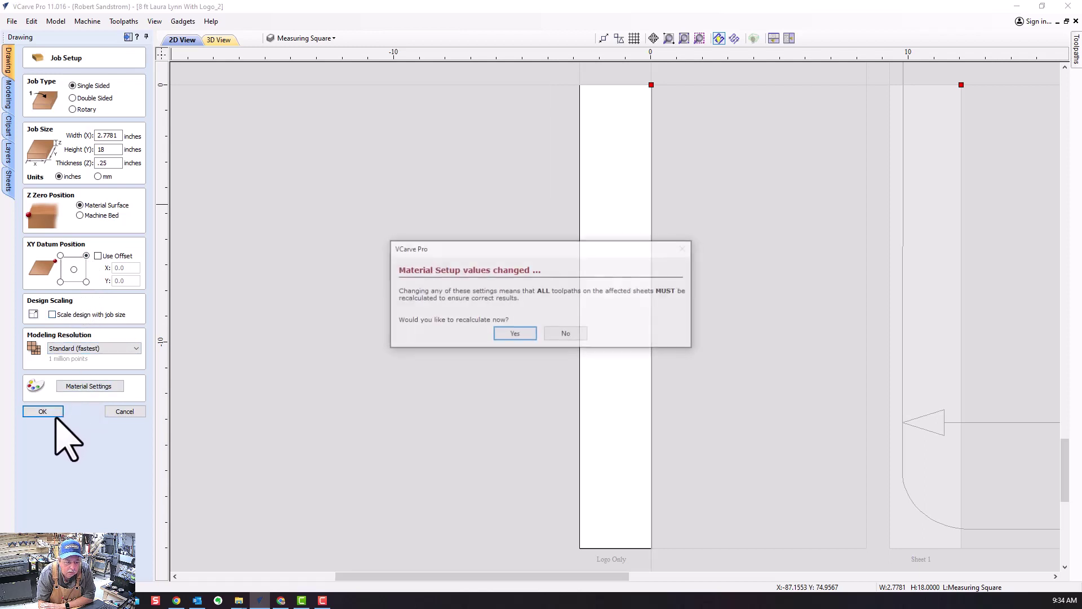
click(514, 334)
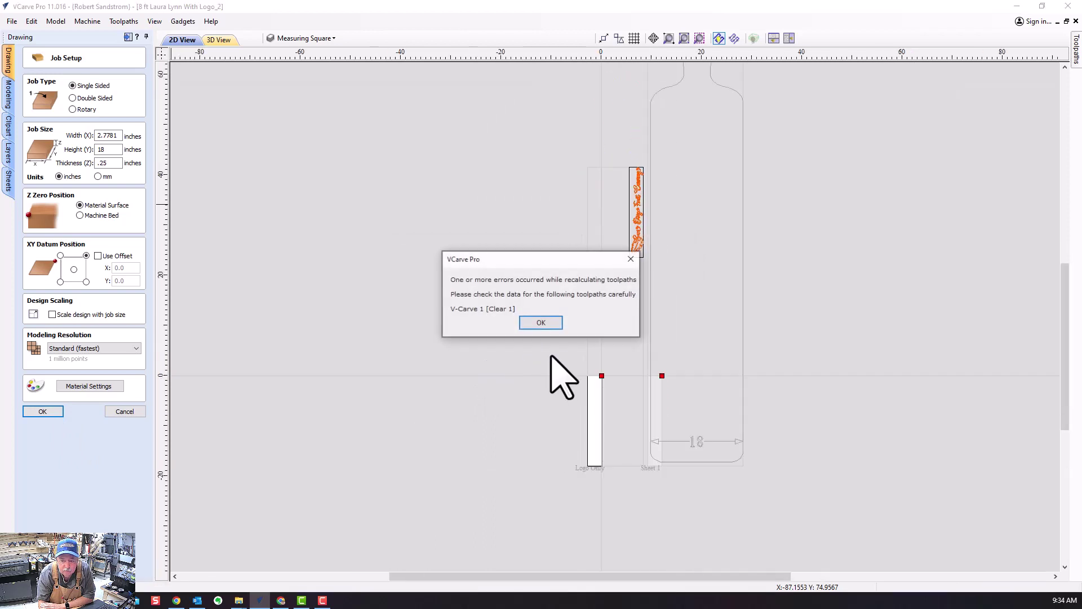
click(541, 323)
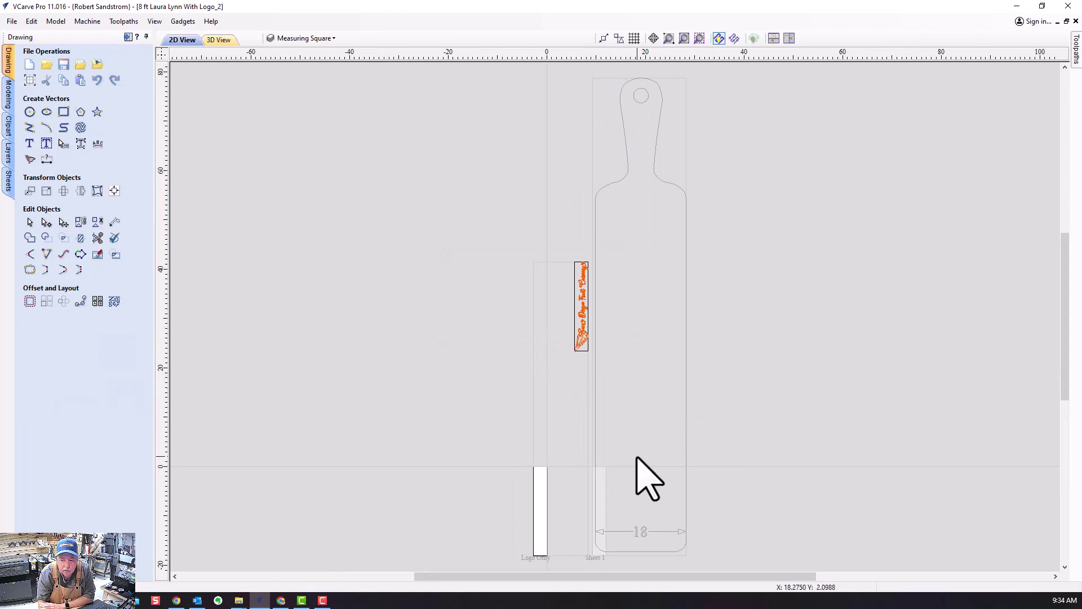
Center the logo and its rectangle together on the resized Logo Only material in both directions
scroll(620, 451, up, 3)
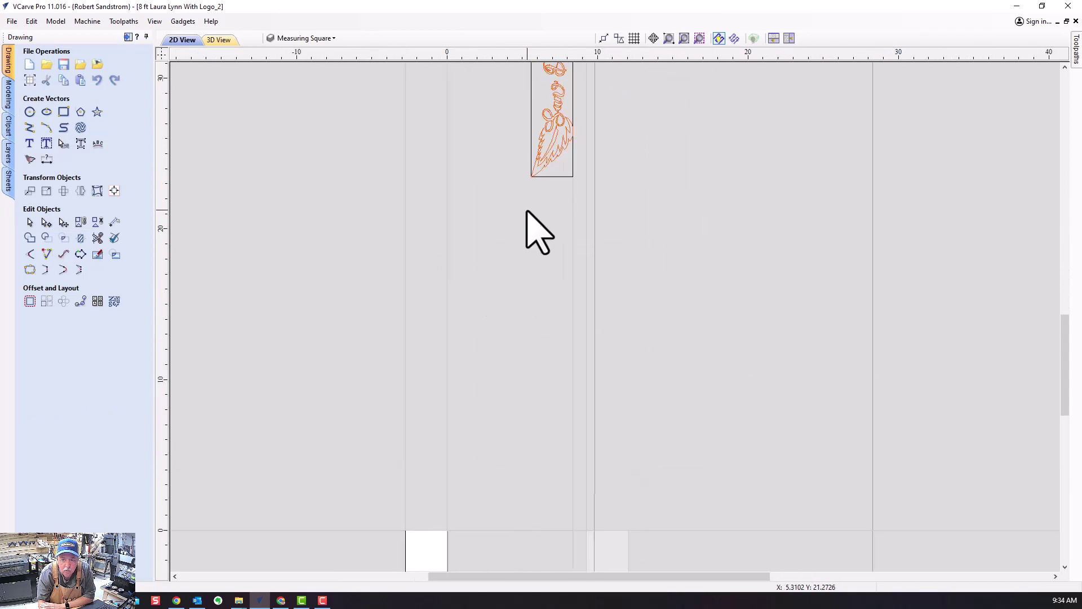
drag(610, 169, 499, 141)
scroll(303, 239, down, 2)
scroll(305, 242, down, 1)
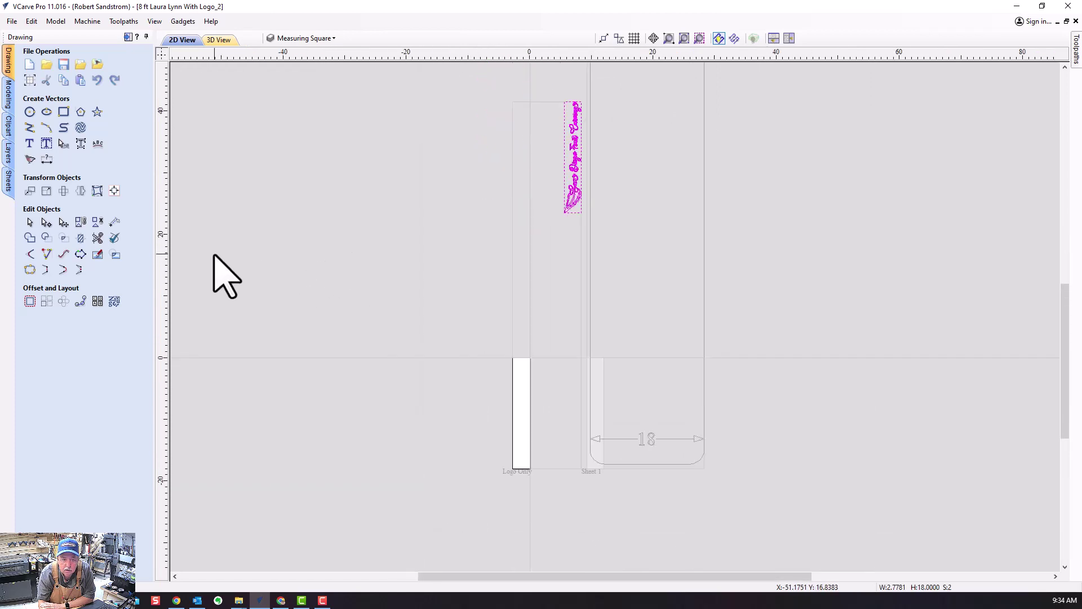
click(114, 191)
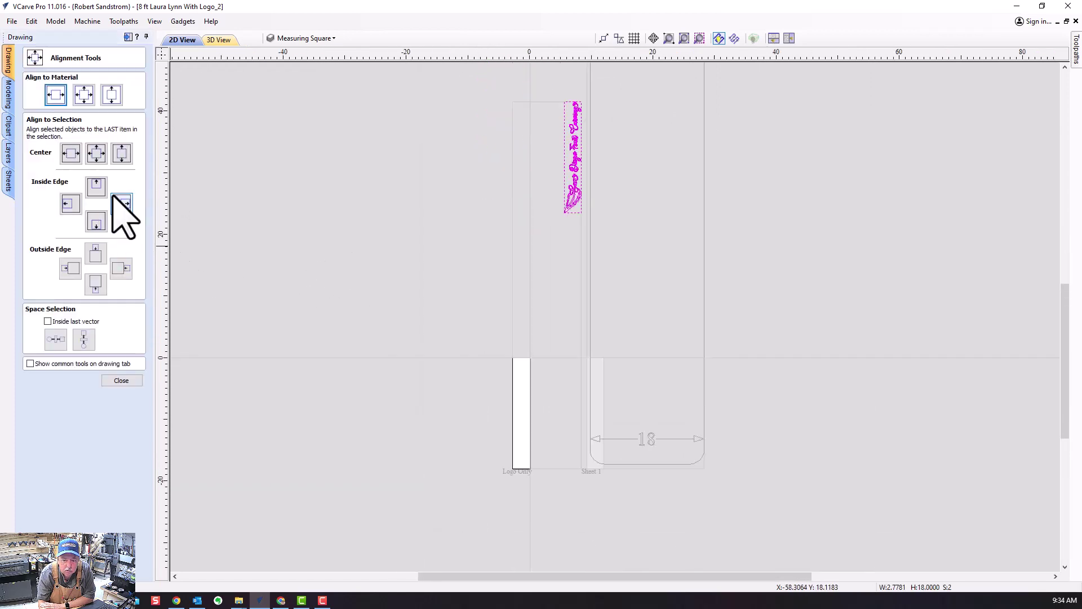
click(84, 95)
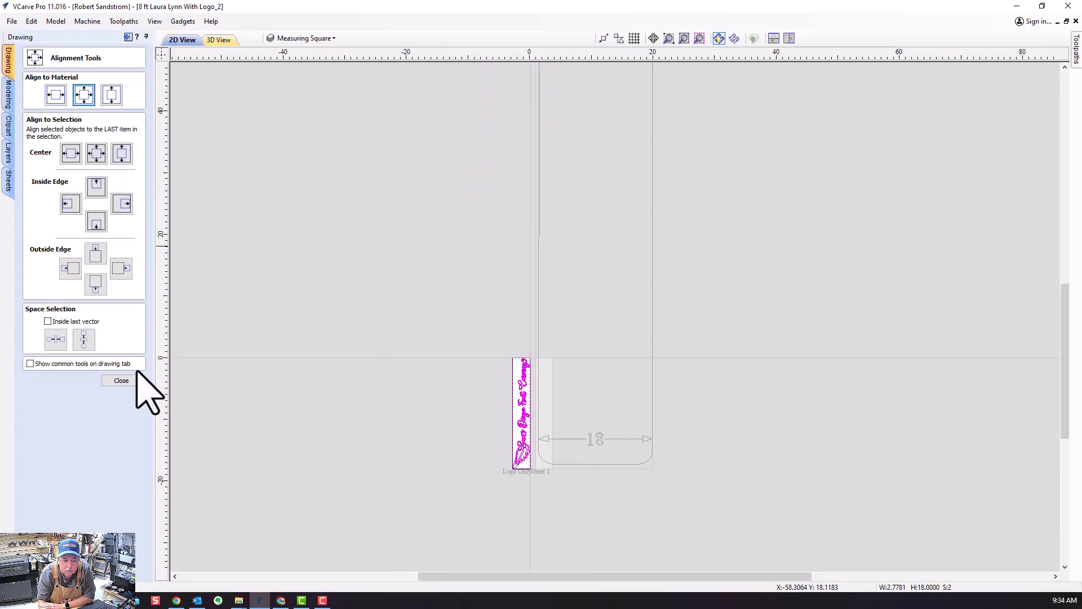
click(122, 381)
scroll(538, 451, up, 5)
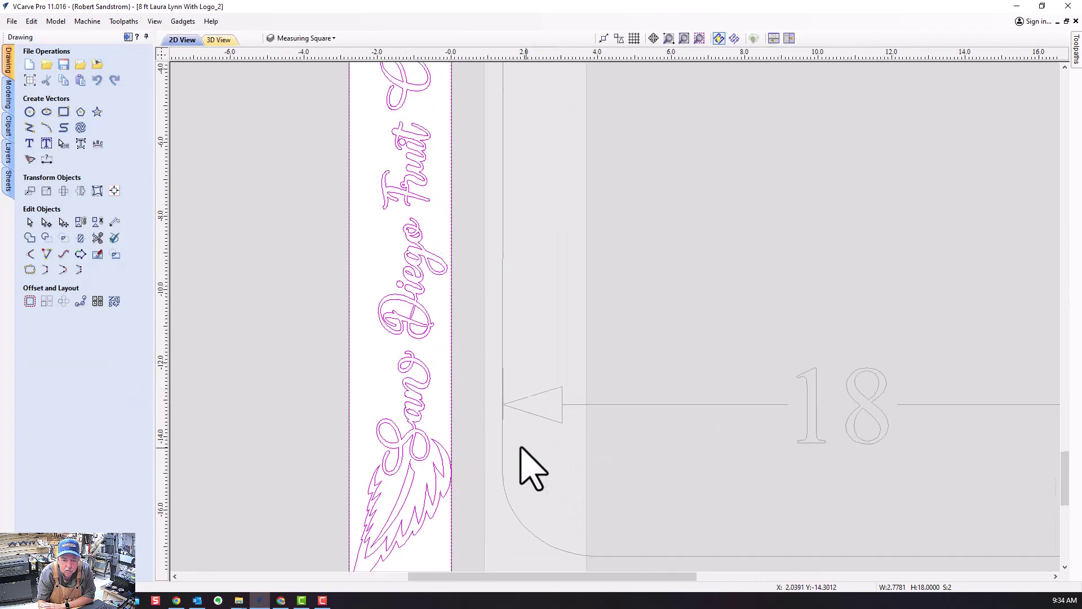
scroll(521, 449, down, 5)
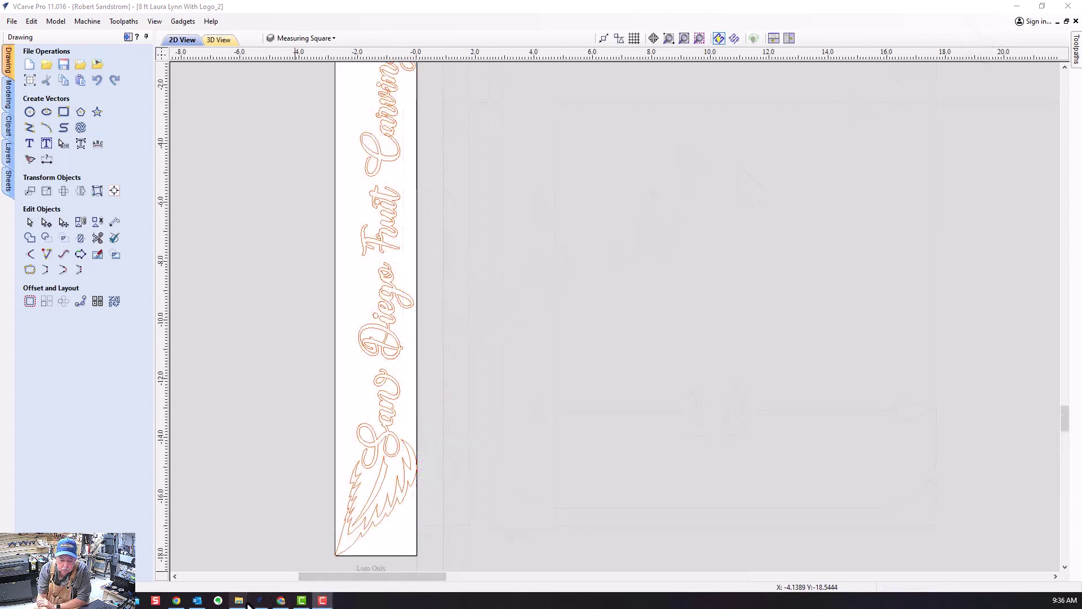
Bring the photo IMG_1138.JPEG from the 8 ft Charcuterie folder into the drawing as a bitmap
mouse_move(240, 603)
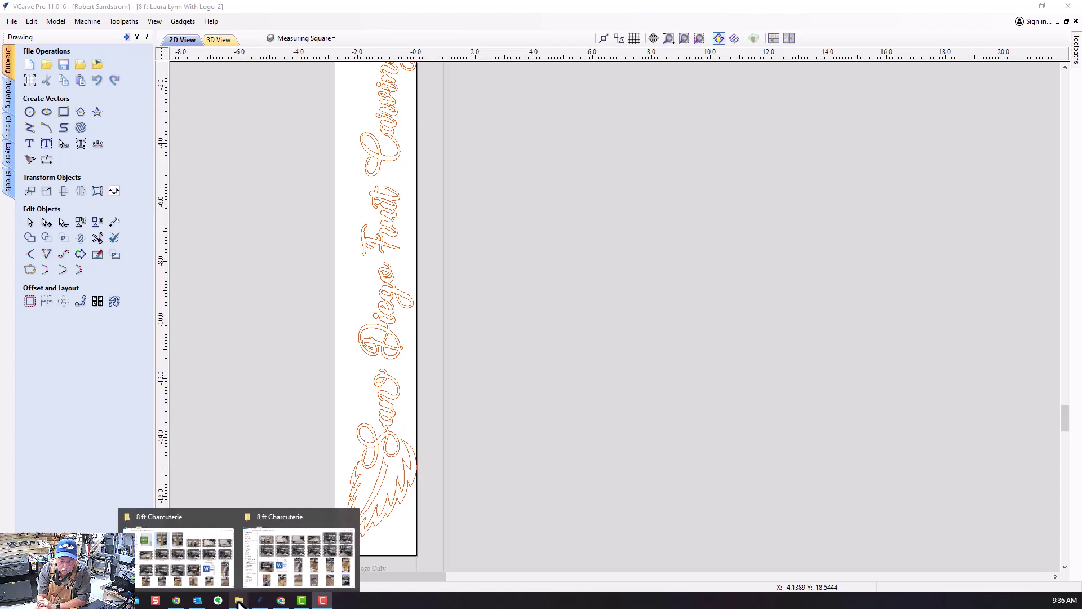
click(257, 560)
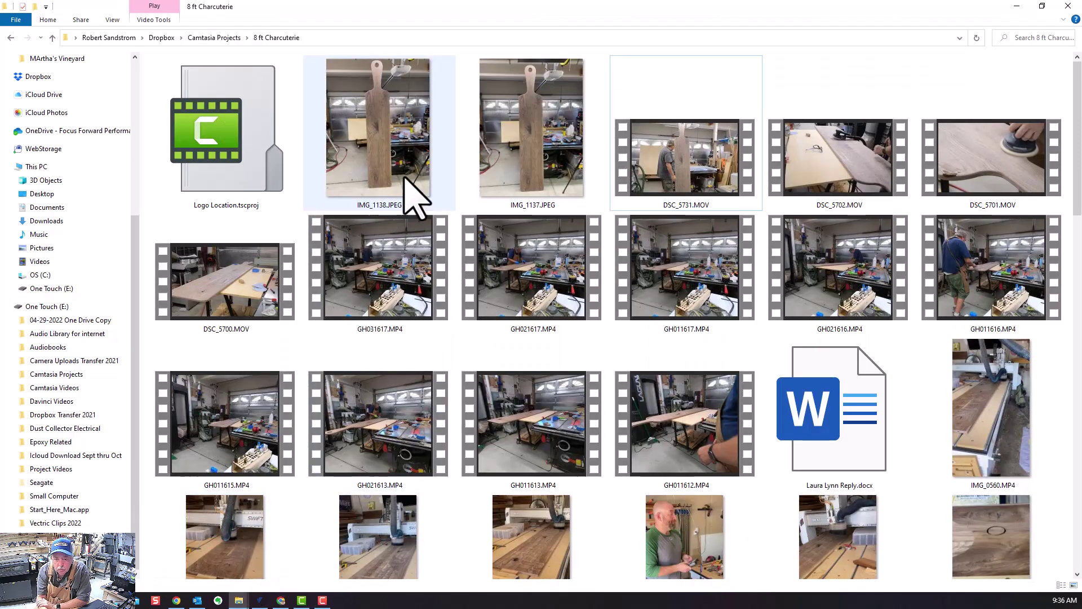
click(402, 171)
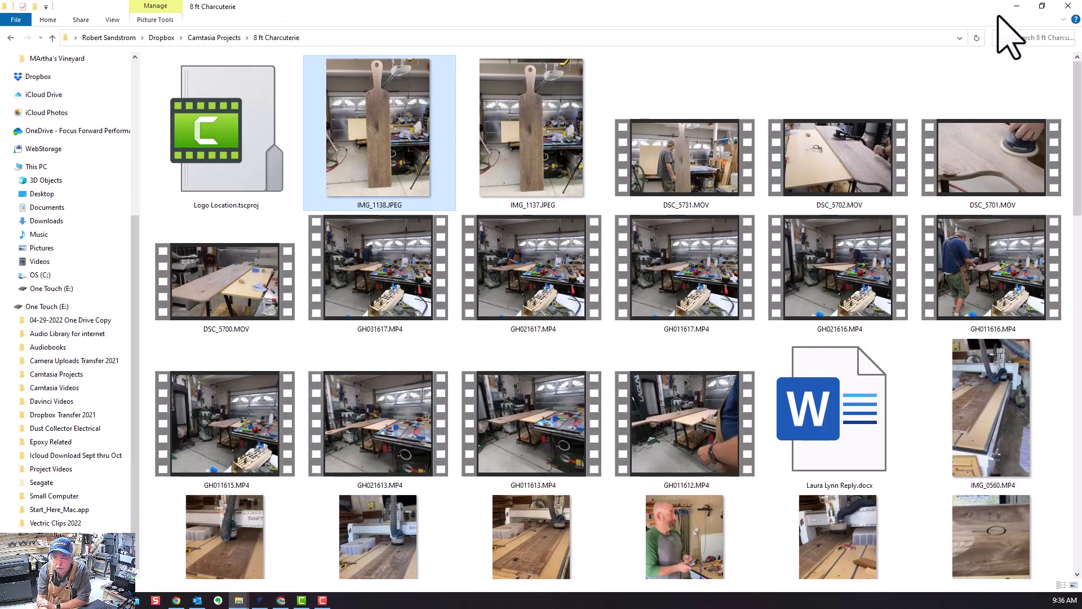
click(1041, 7)
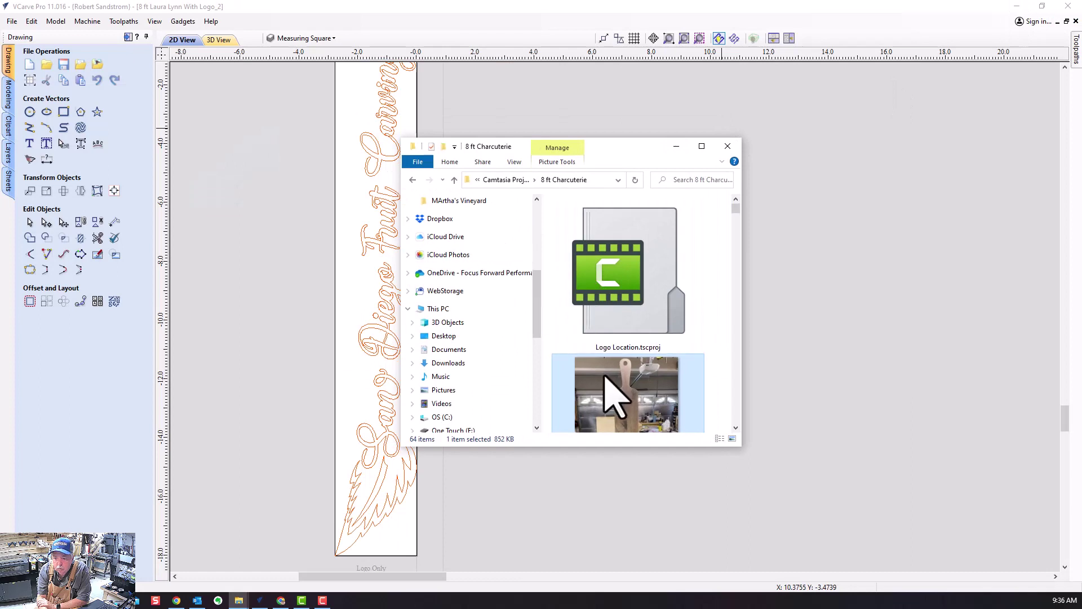
drag(608, 378, 829, 365)
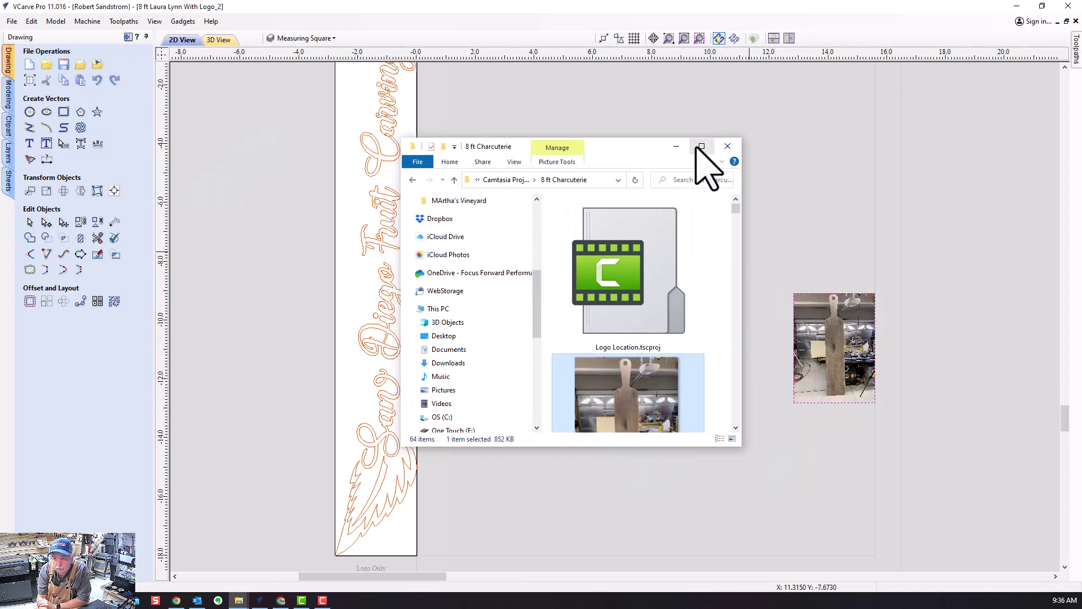
click(677, 147)
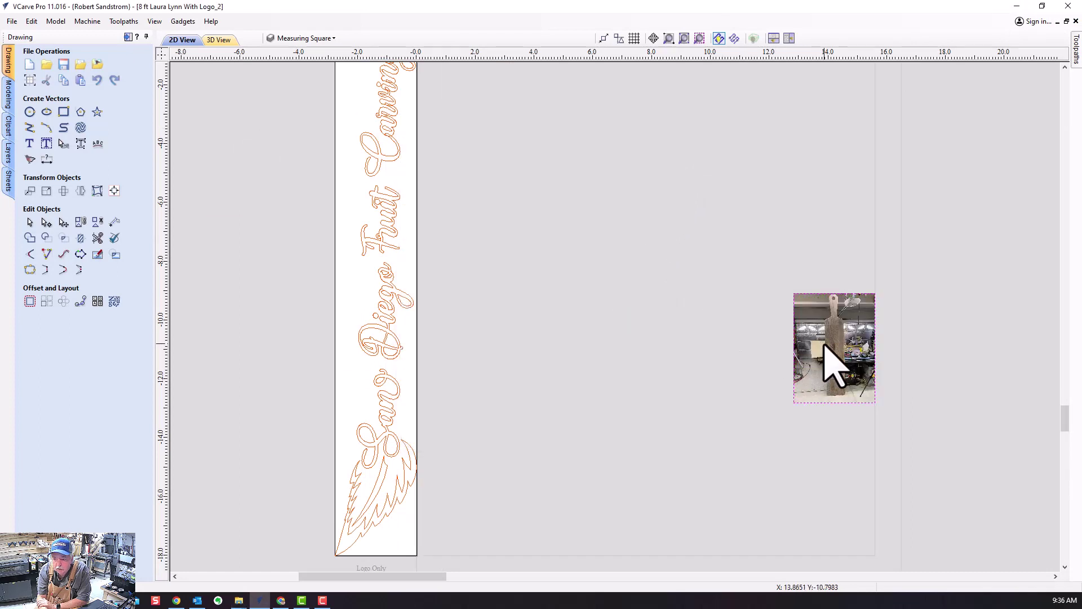
Move the imported board photo closer to the Logo Only sheet
scroll(823, 351, up, 1)
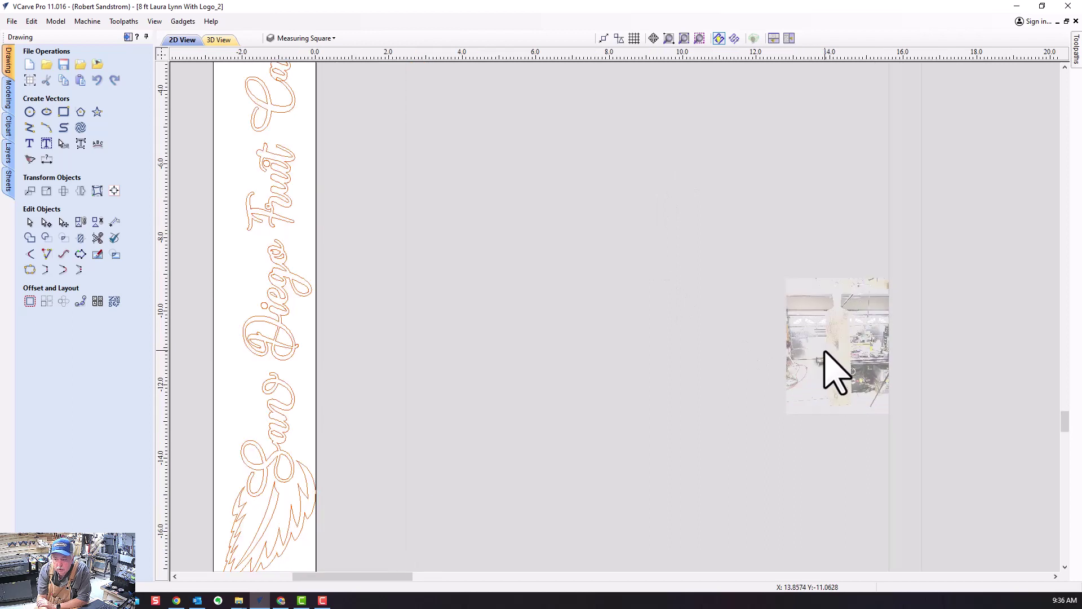
click(825, 351)
click(825, 352)
drag(828, 349, 504, 346)
scroll(505, 345, up, 3)
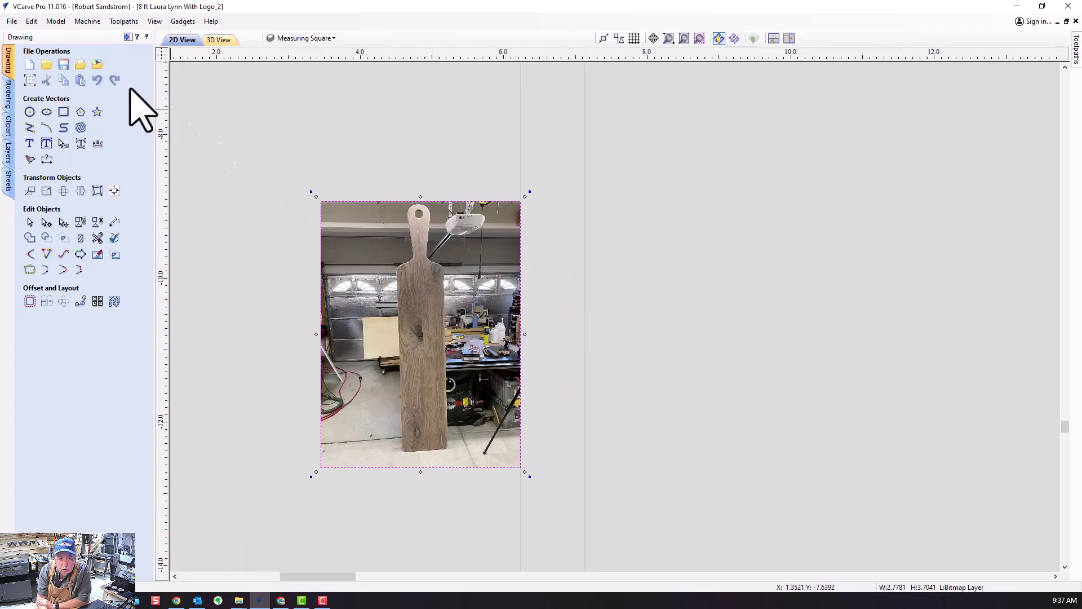
Draw a square-cornered rectangle about 0.9 by 3.45 inches tightly around the charcuterie board in the photo
click(63, 112)
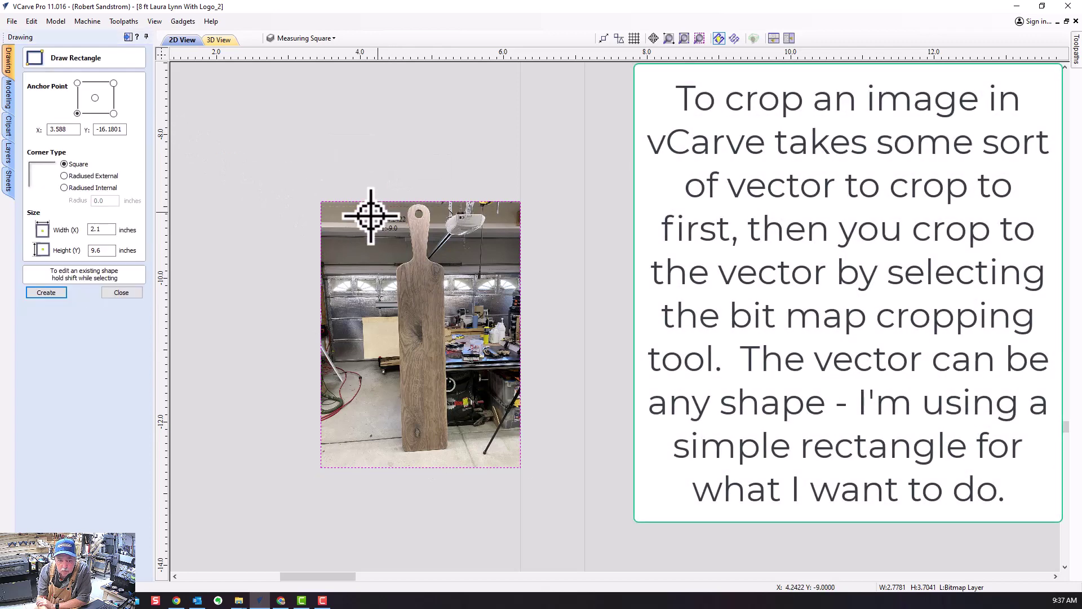
click(133, 295)
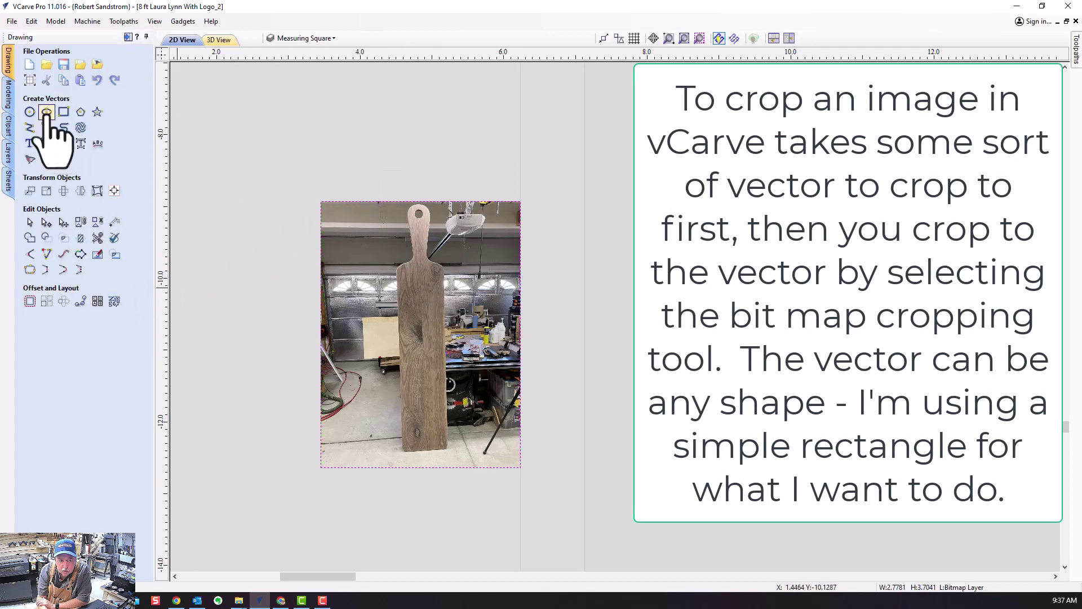
click(64, 111)
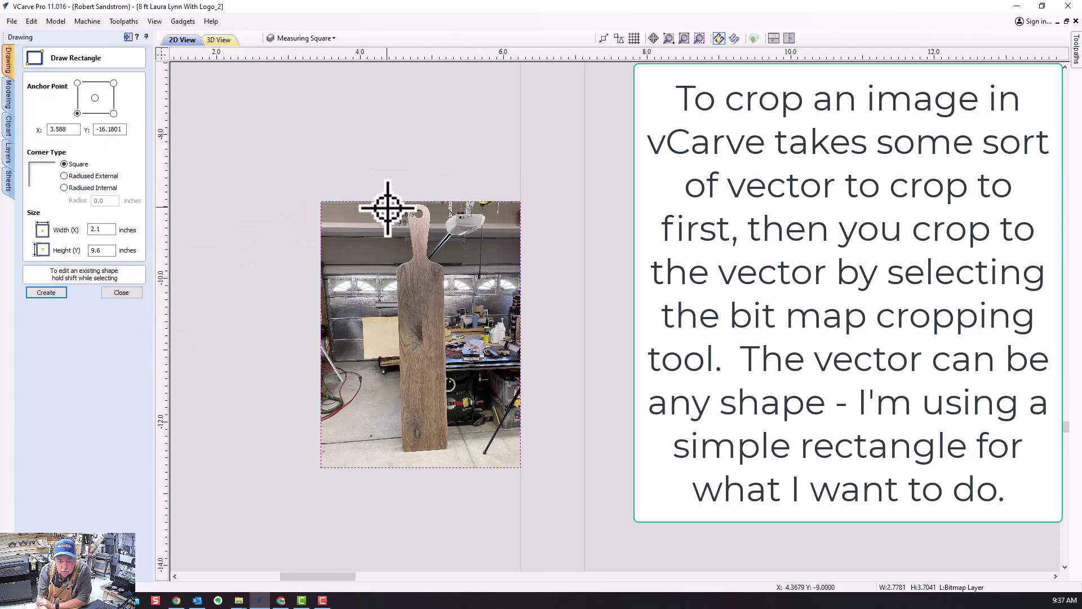
drag(389, 207, 456, 457)
key(Escape)
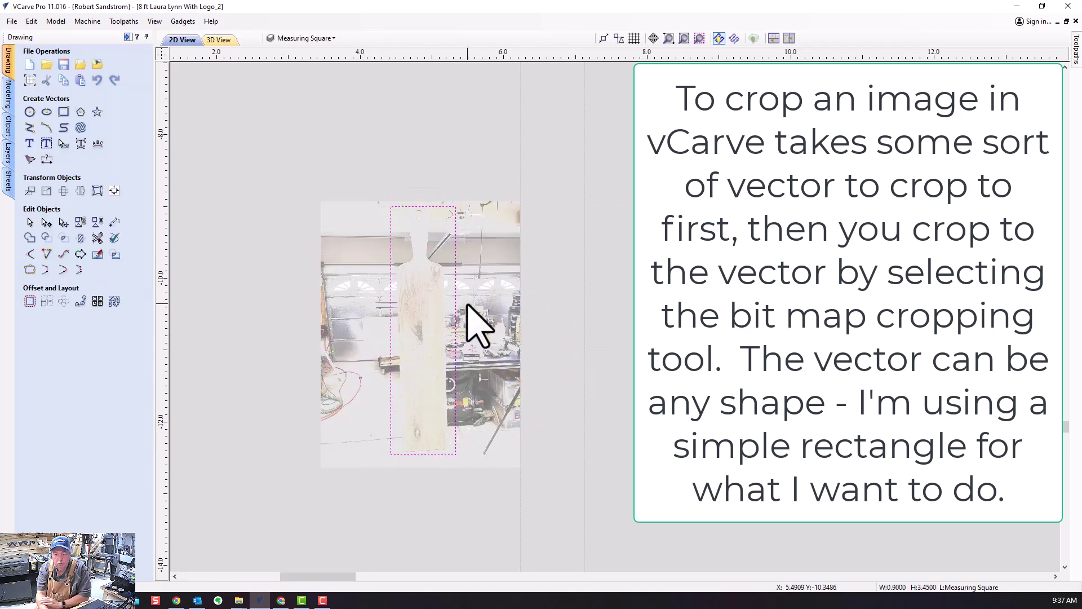
Crop the board photo to the rectangle drawn around the board
click(427, 307)
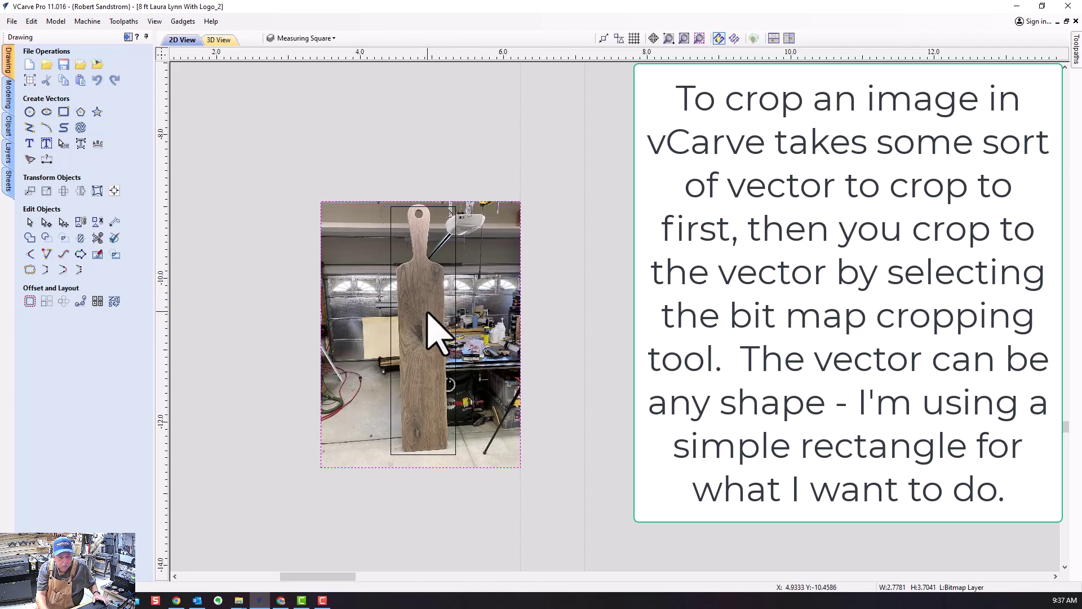
shift+click(455, 308)
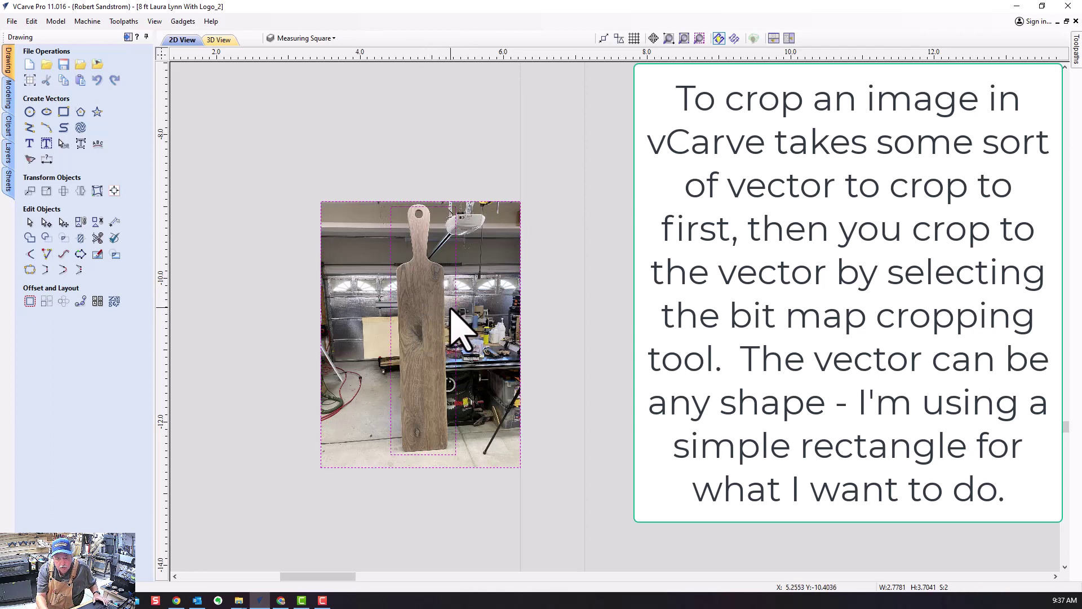
click(116, 257)
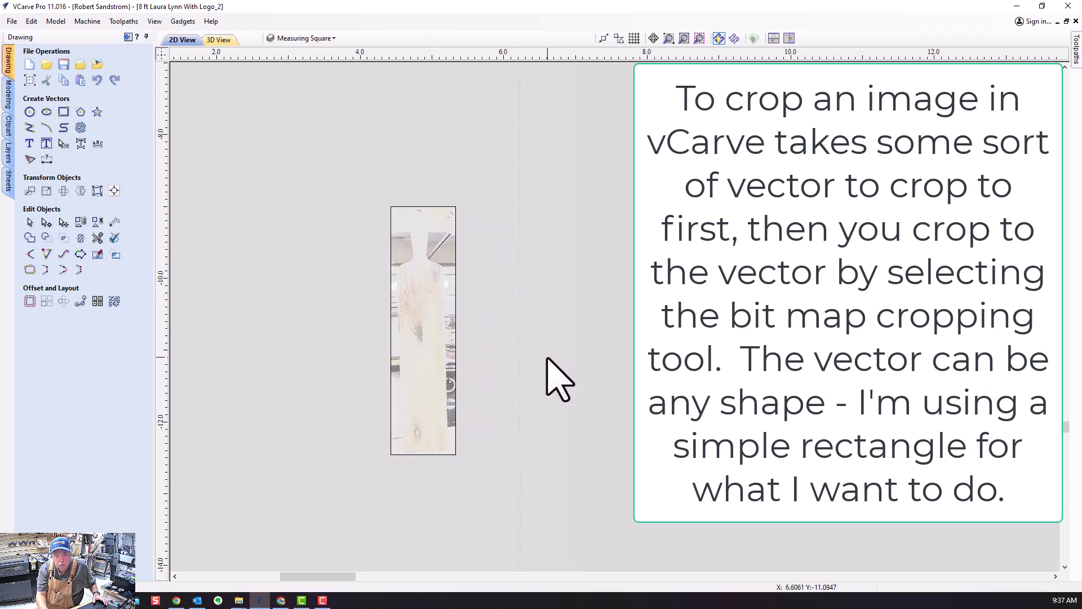
Enlarge the cropped charcuterie board photo to about 3.26 by 12.51 inches beside the Logo Only sheet
click(438, 359)
scroll(463, 364, up, 3)
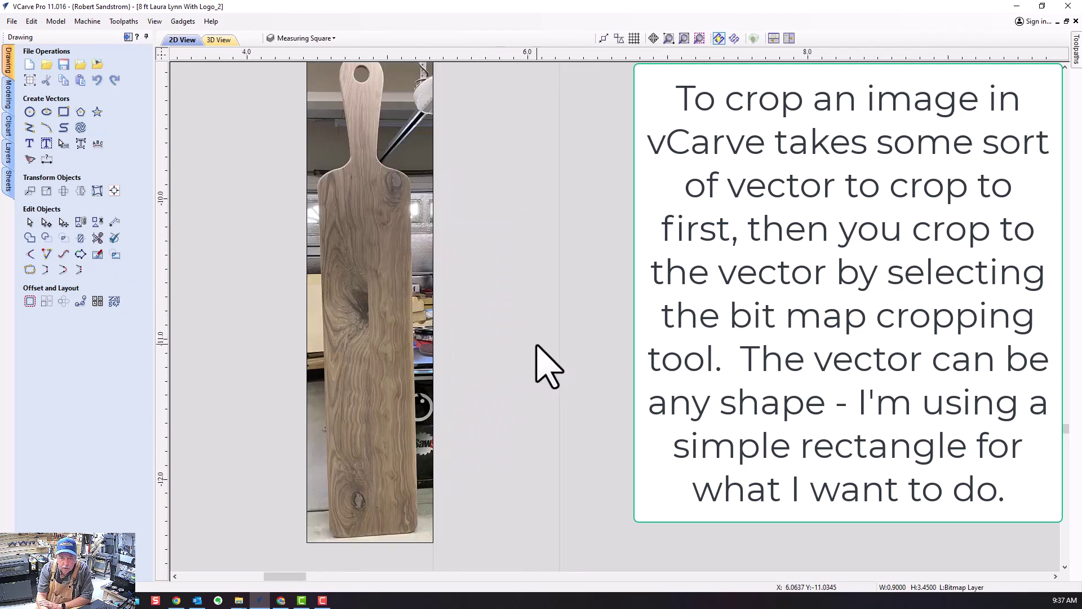
scroll(547, 383, down, 2)
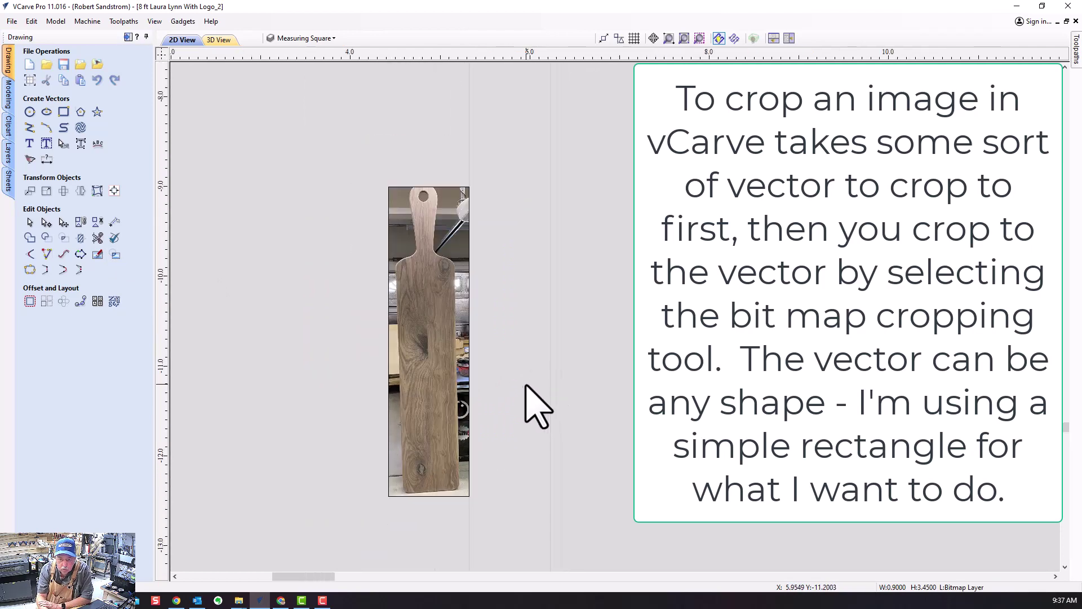
scroll(527, 389, down, 2)
click(484, 389)
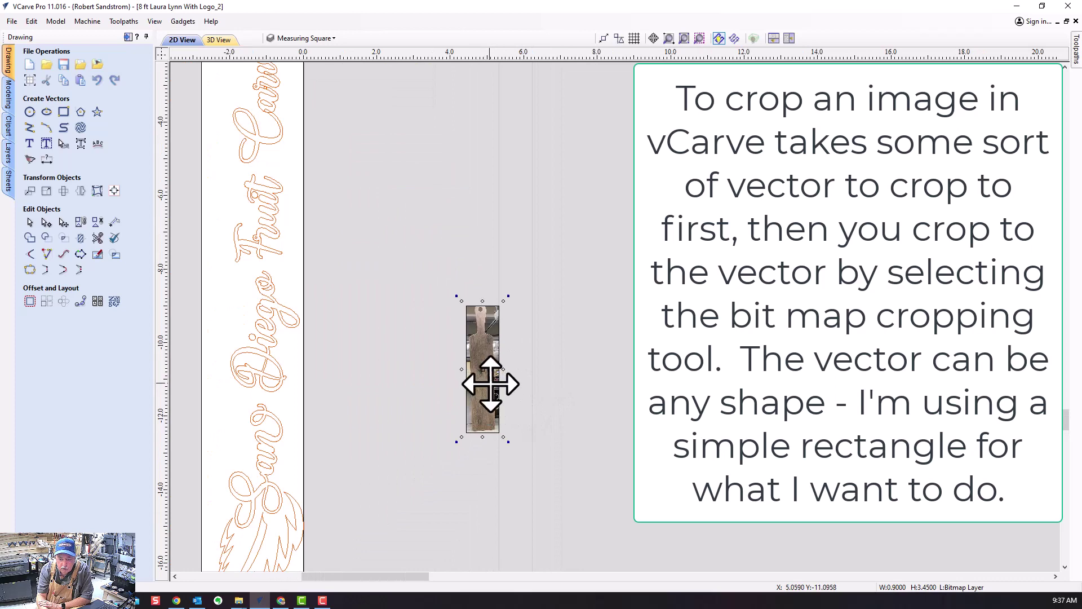
scroll(487, 468, up, 1)
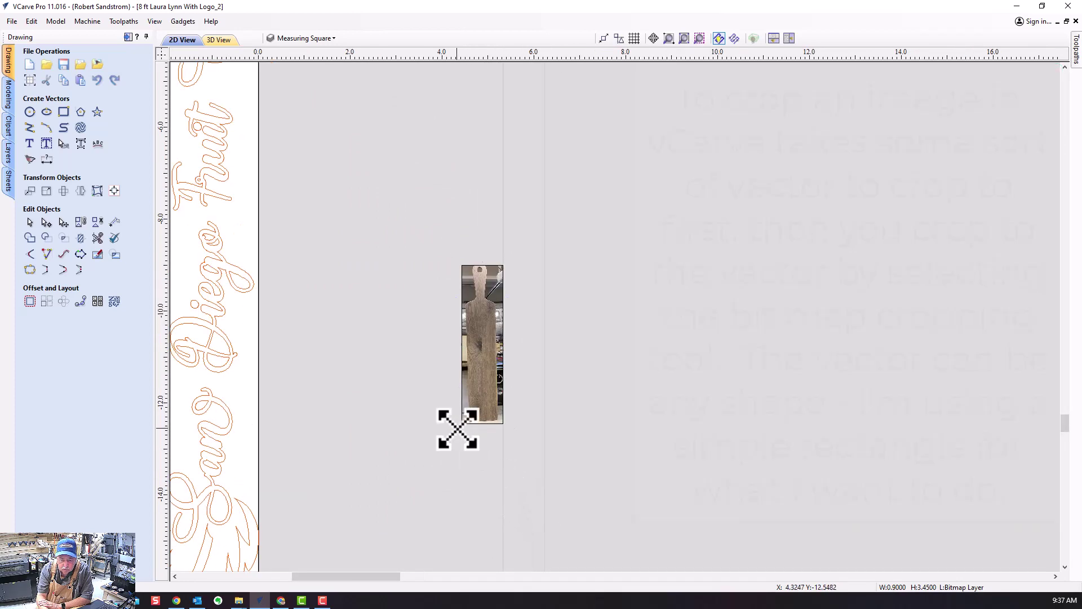
drag(458, 430, 392, 558)
middle_drag(464, 411, 573, 332)
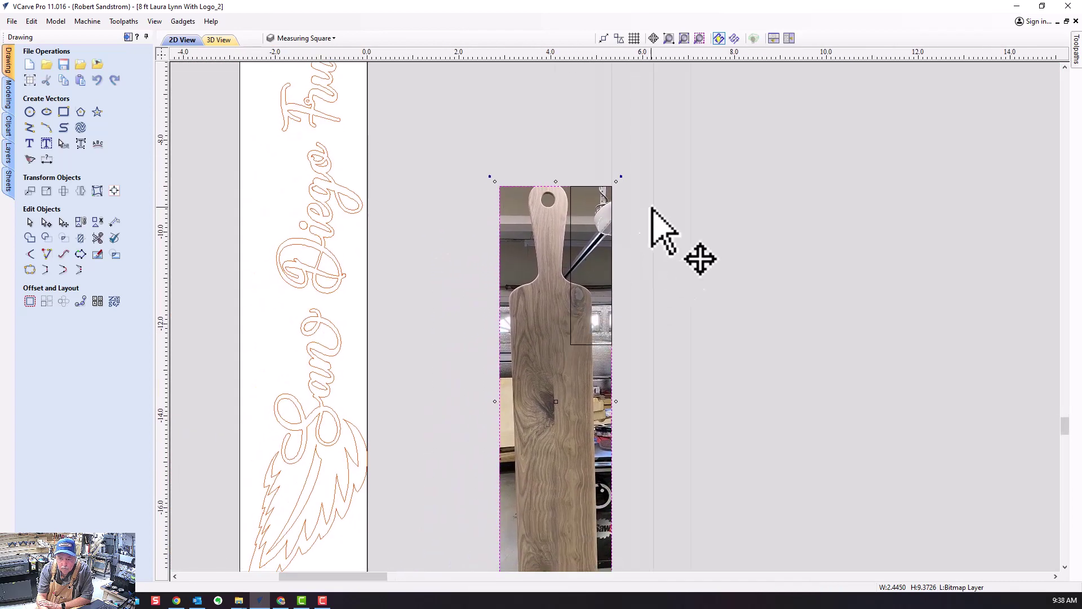
drag(651, 207, 651, 207)
scroll(418, 282, down, 2)
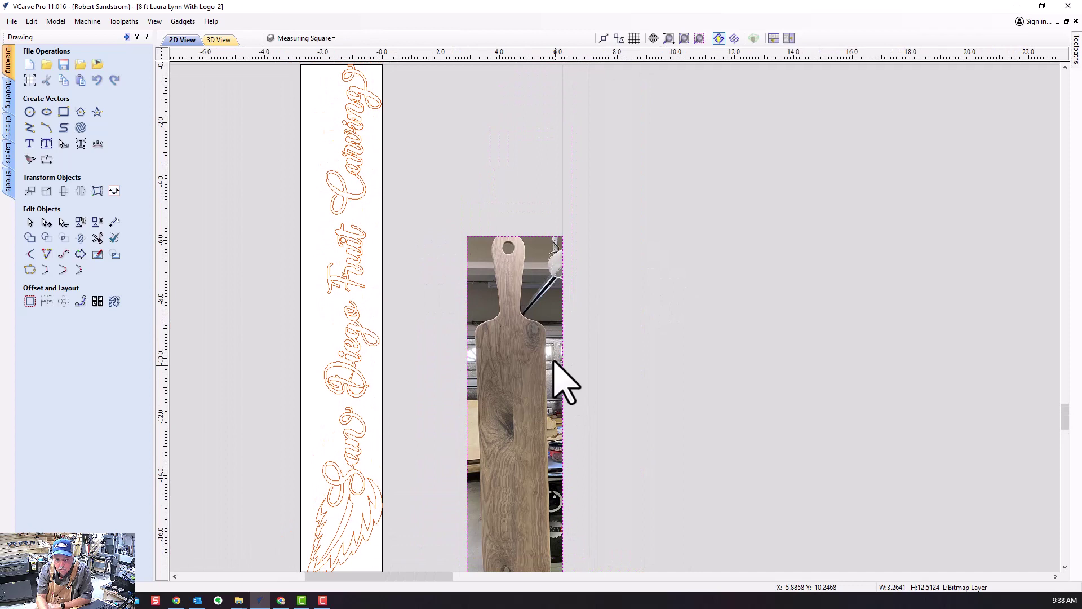
Scale the board photo up further to about 5.39 by 20.64 inches, slightly taller than the Logo Only sheet
click(542, 373)
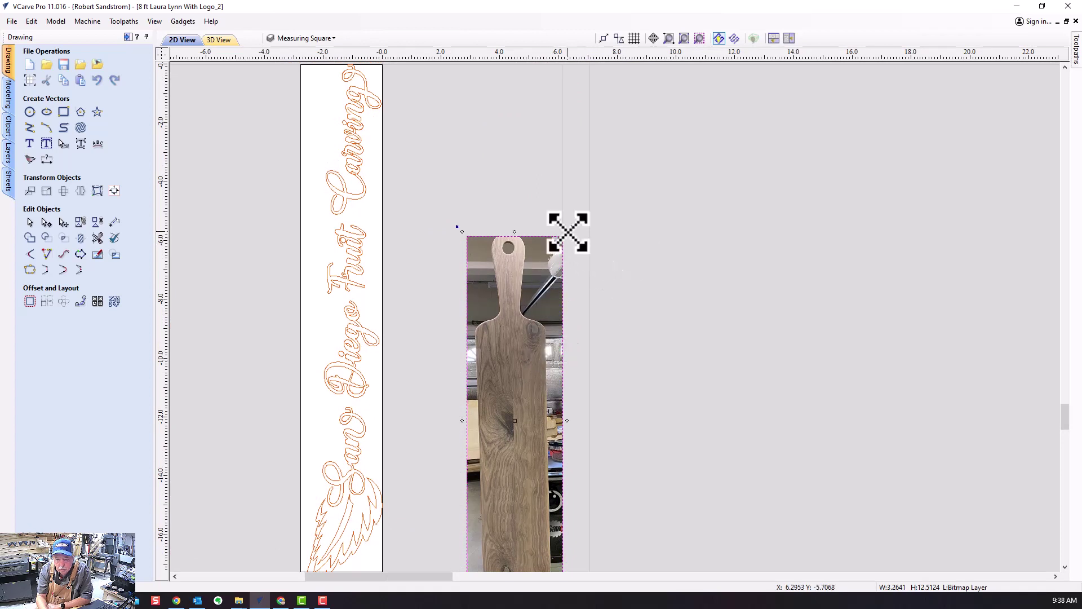
drag(569, 231, 625, 190)
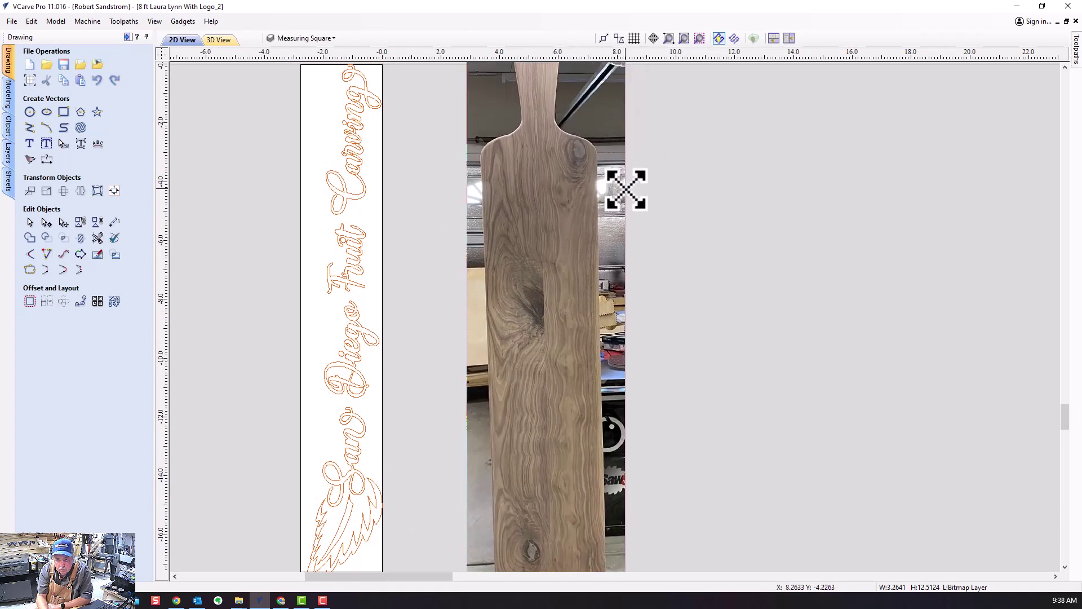
scroll(662, 234, down, 1)
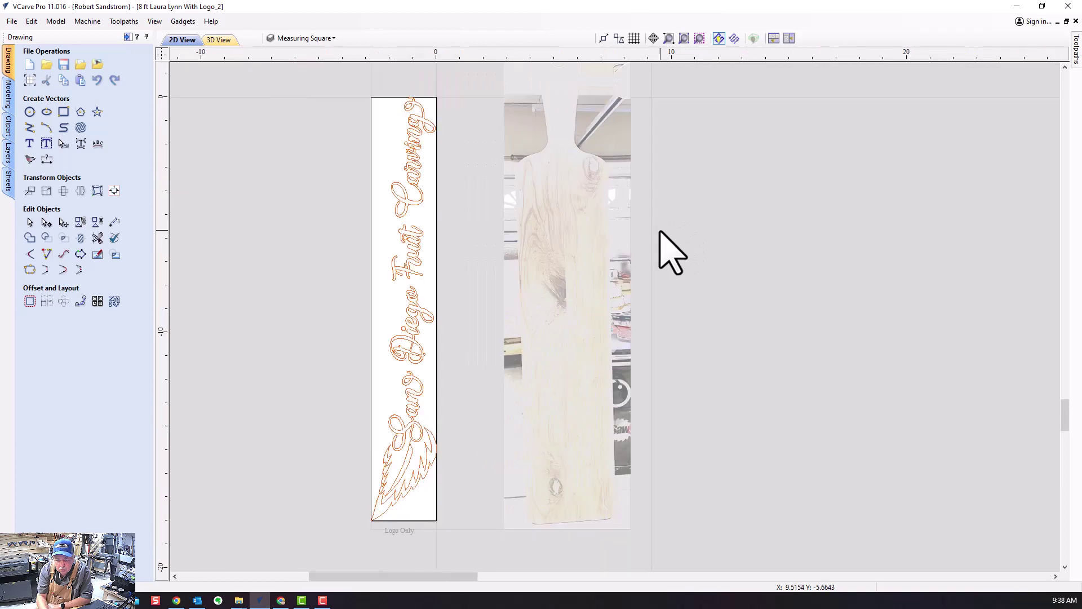
scroll(662, 234, down, 1)
click(622, 248)
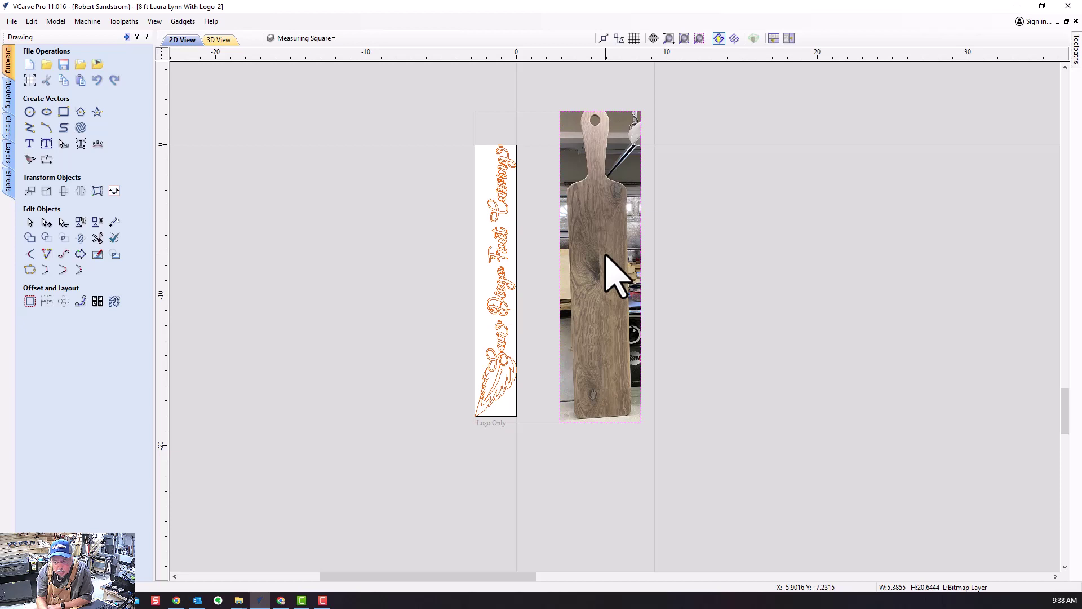
key(Escape)
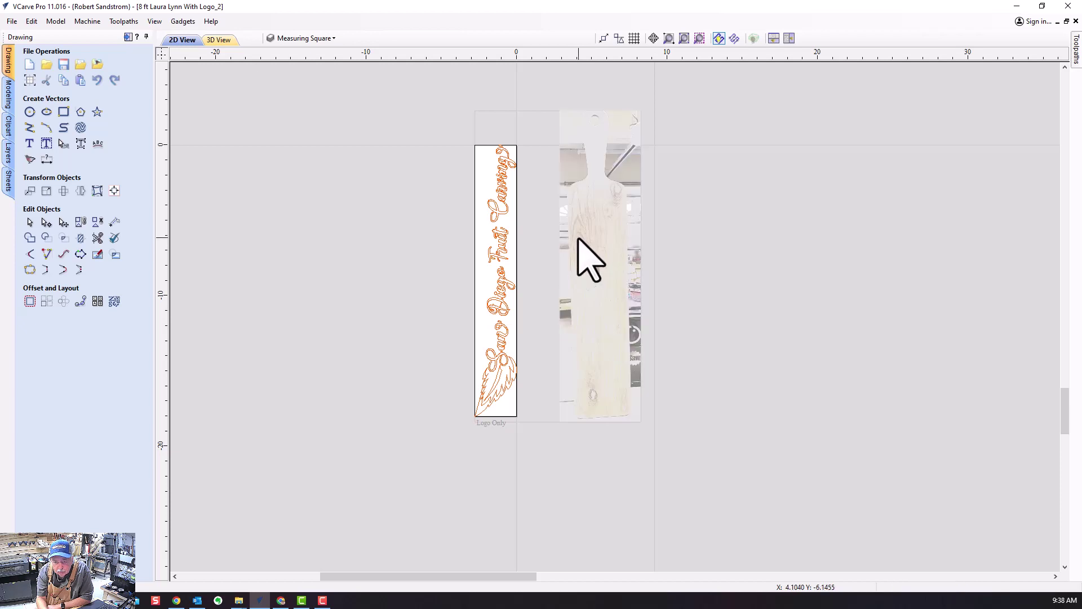
Place the board photo behind the logo at about 19.9 by 76.3 inches and hide the Bitmap Layer
click(589, 242)
drag(589, 242, 485, 212)
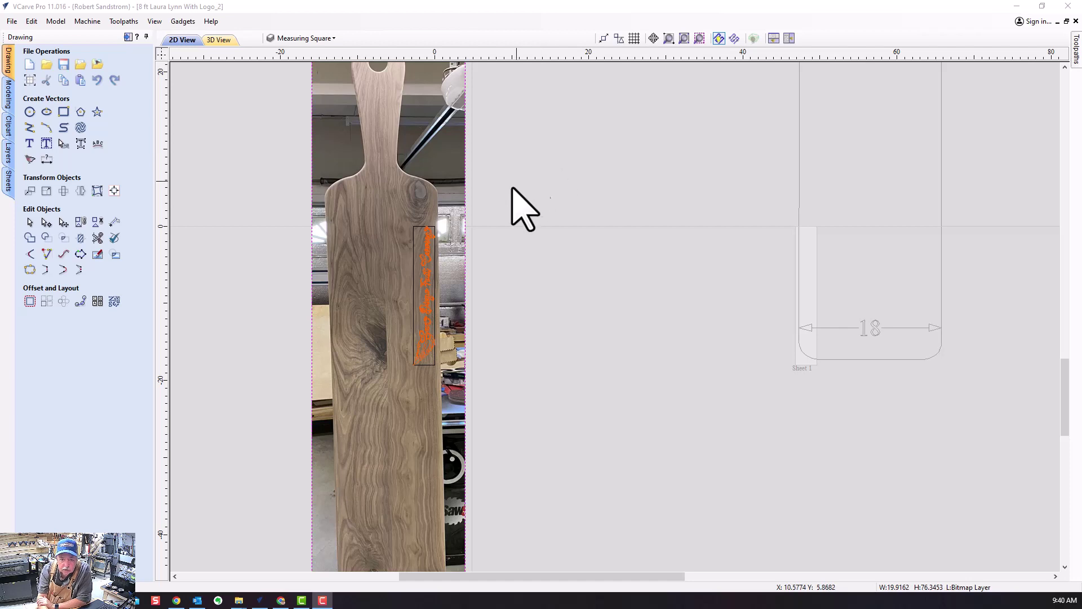
click(312, 38)
click(285, 57)
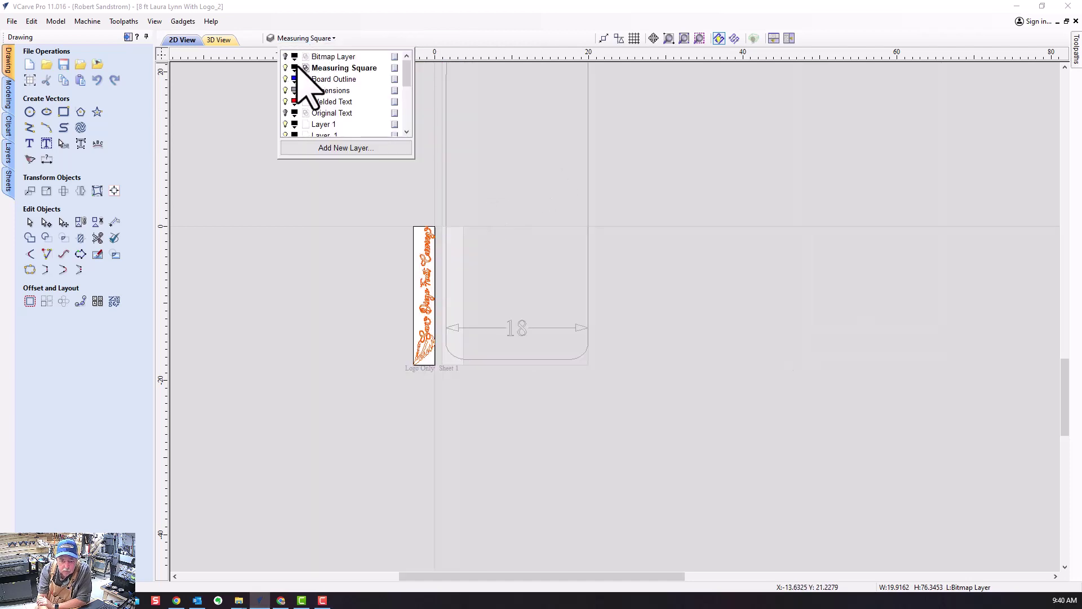
scroll(510, 277, up, 4)
scroll(519, 282, down, 2)
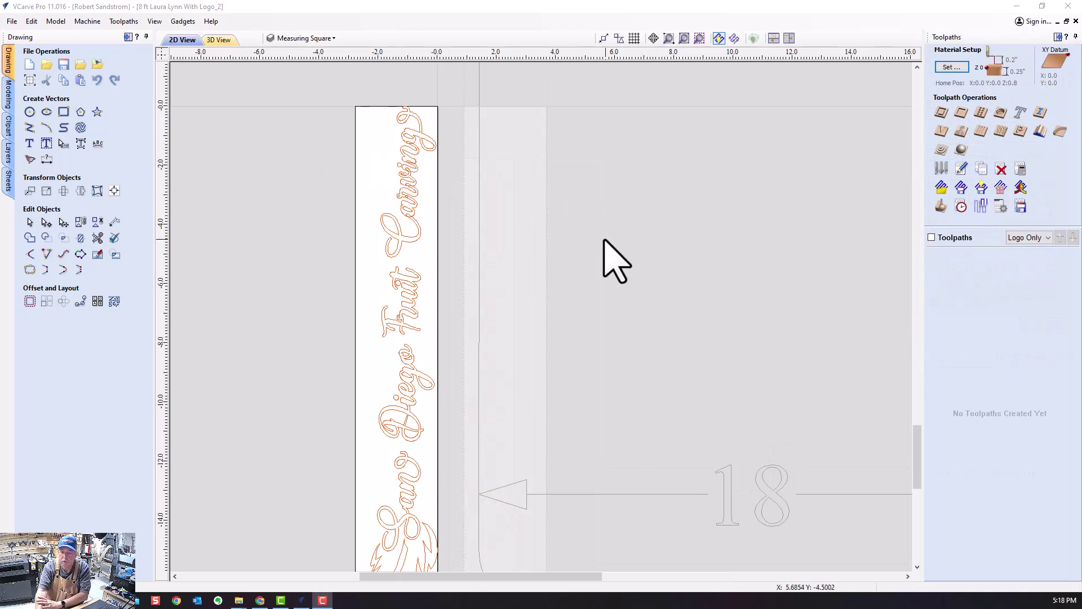
scroll(580, 285, down, 1)
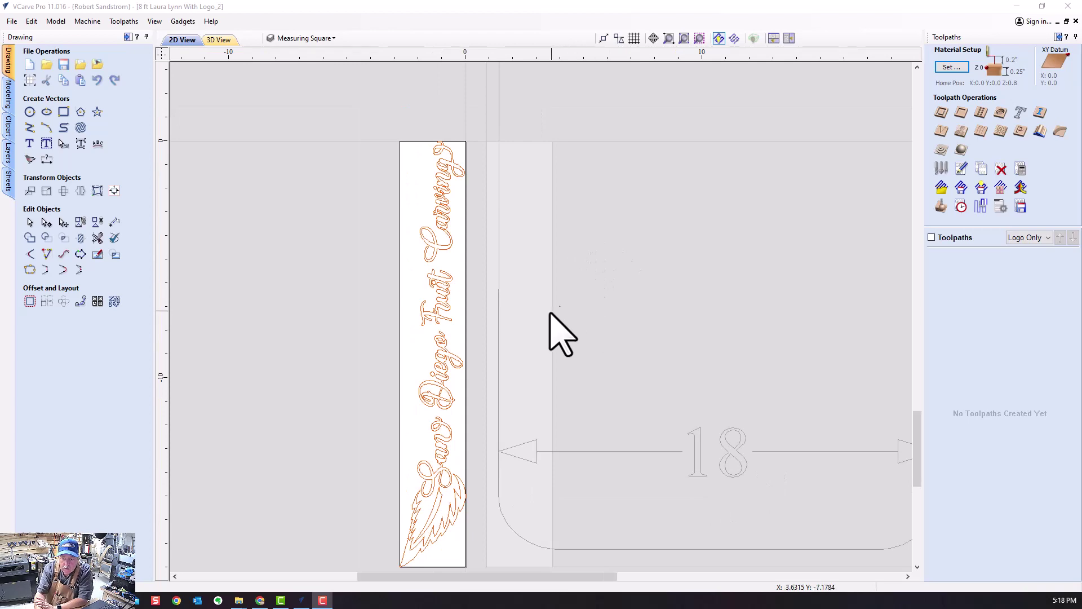
scroll(555, 326, down, 1)
scroll(472, 279, up, 1)
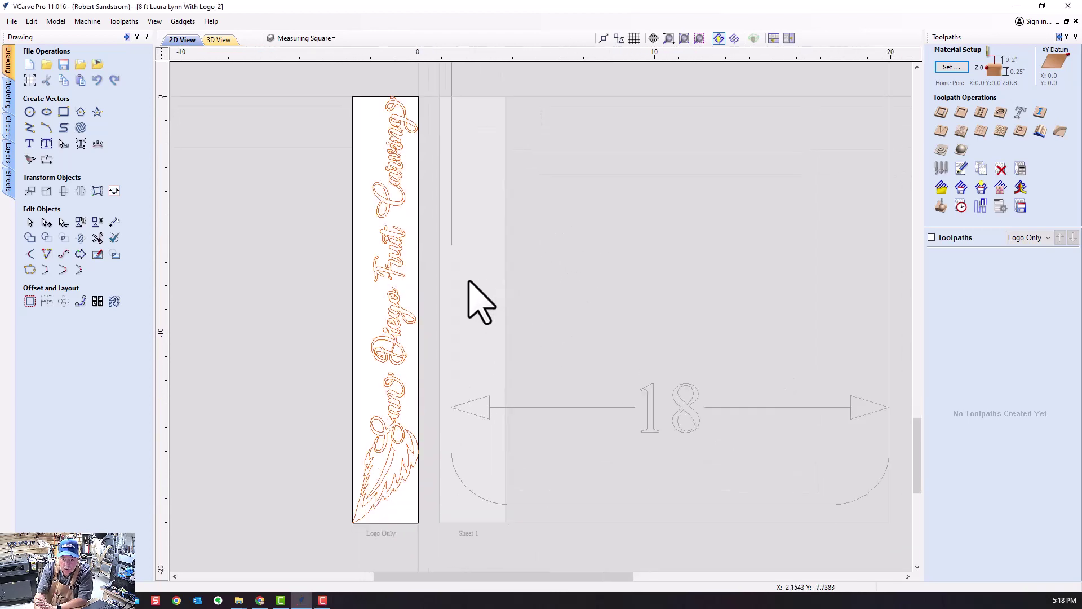
scroll(473, 304, up, 1)
scroll(474, 310, down, 1)
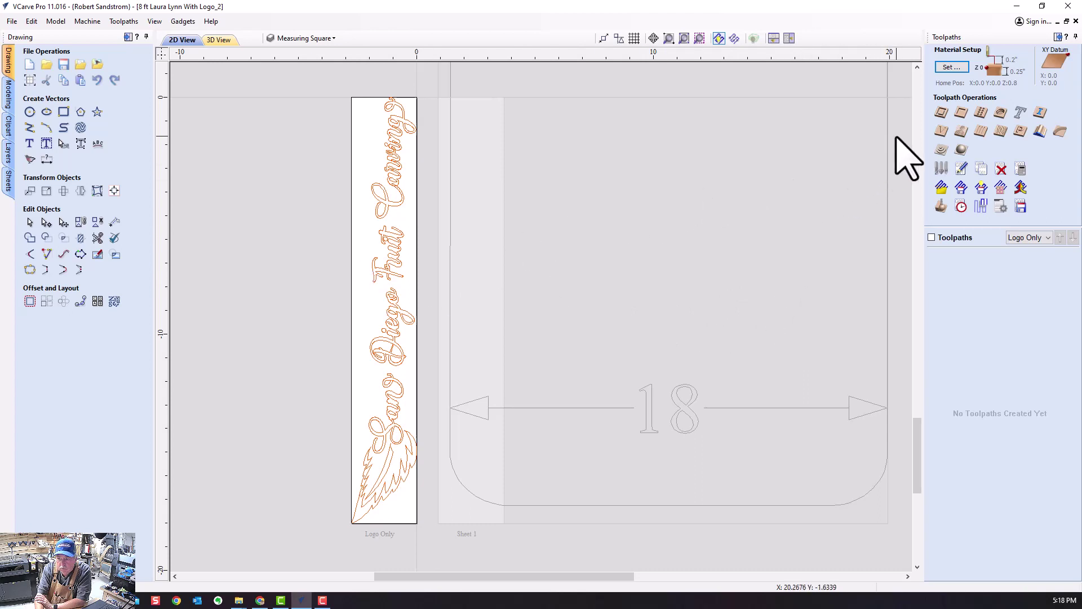
Calculate an on-the-line 2D profile toolpath for the measuring square, 0.001 inches deep, with the #46280-K tapered ball nose
click(941, 113)
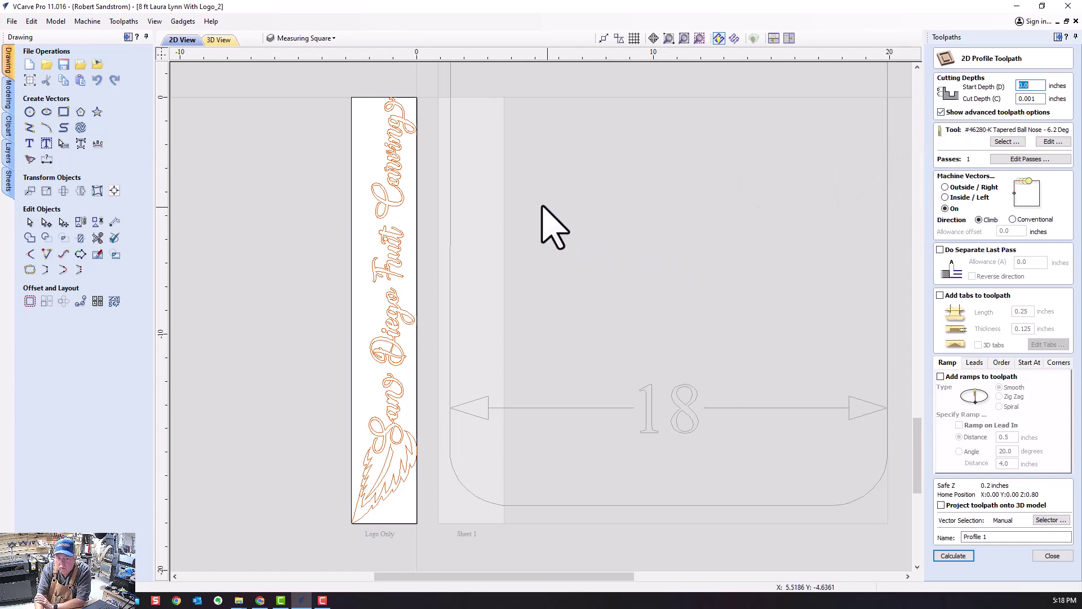
click(346, 144)
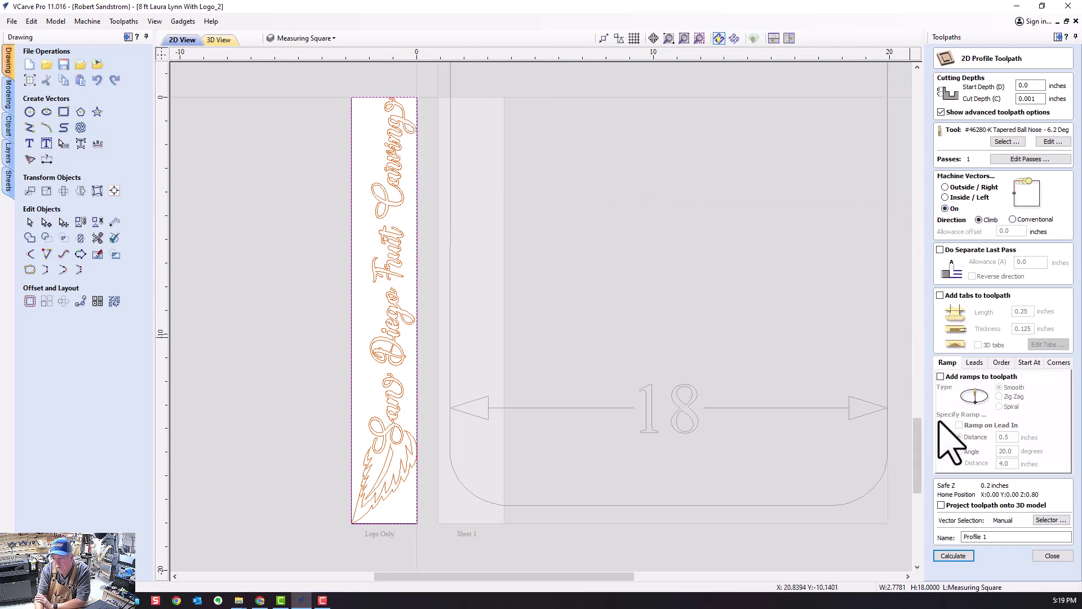
click(952, 555)
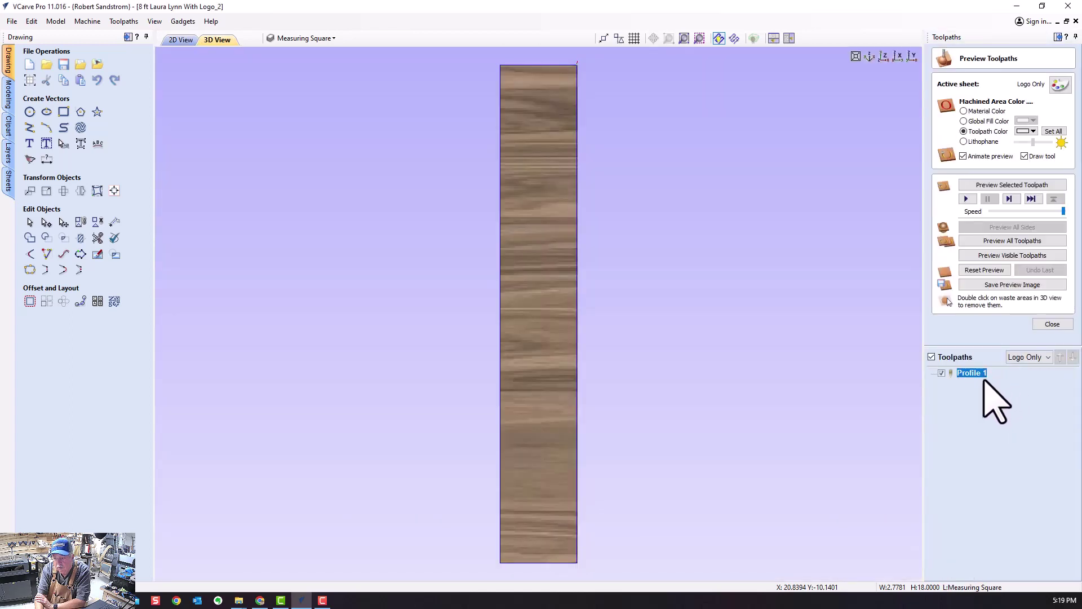
mouse_move(977, 372)
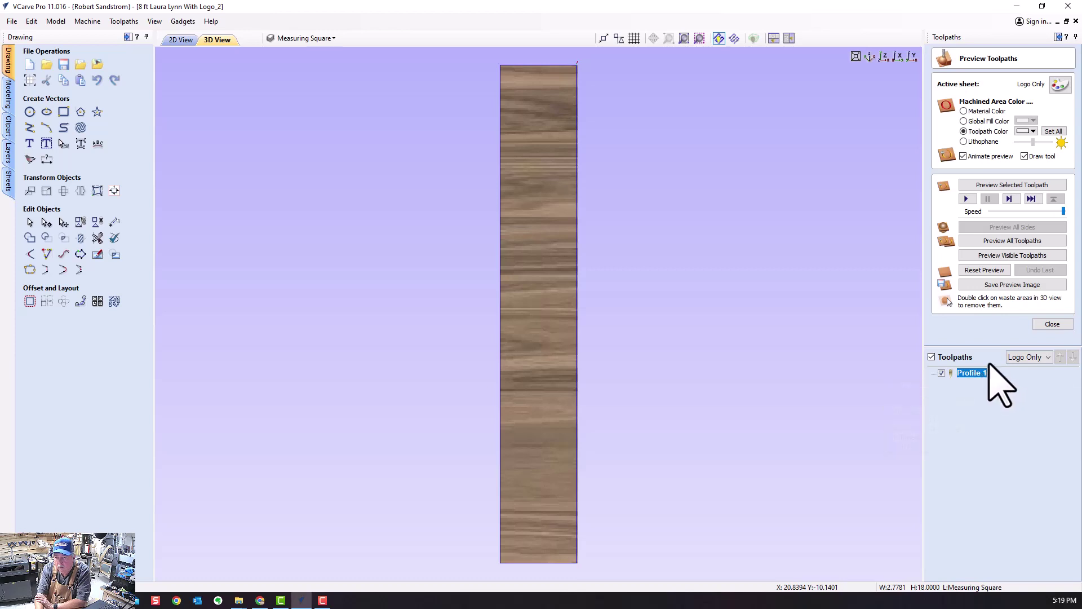
click(1052, 325)
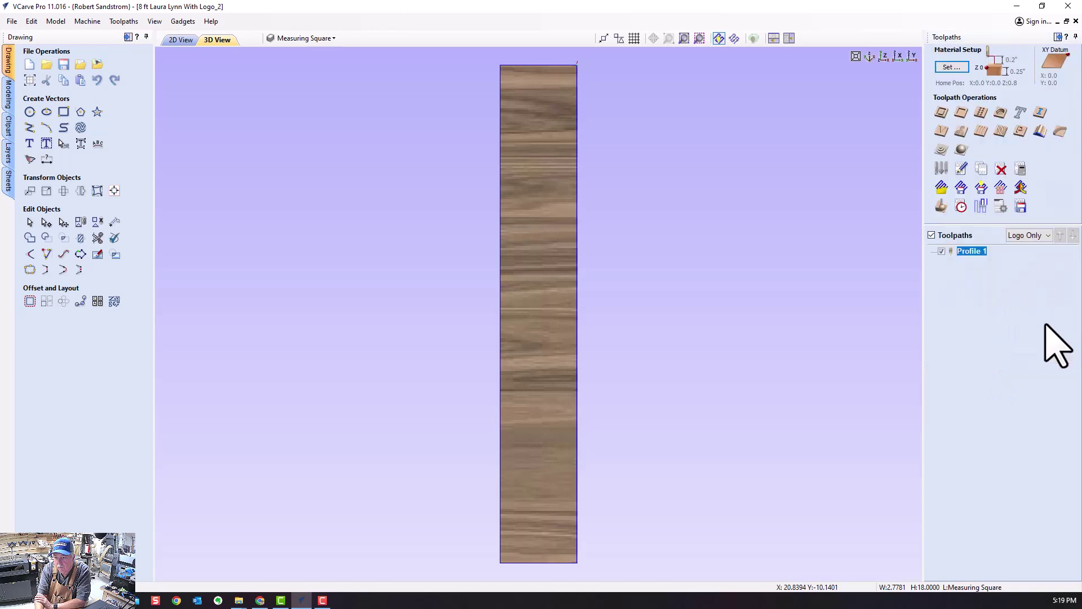
Calculate a V-Carve toolpath with 0.125-inch flat depth, the #46280-K tapered ball nose and a 1/8-inch downcut clearance tool
click(942, 133)
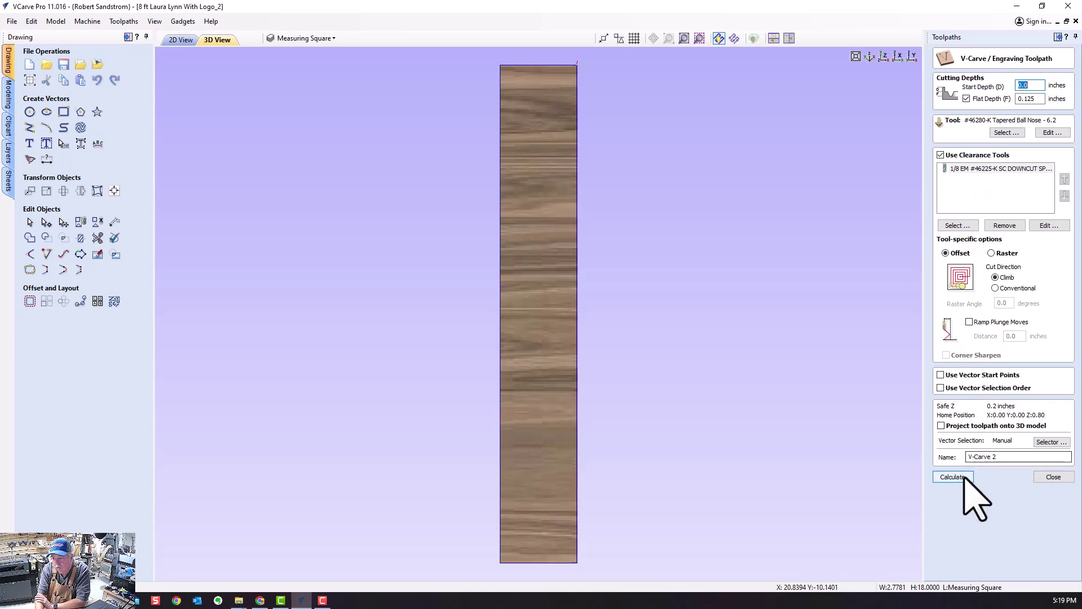
click(953, 477)
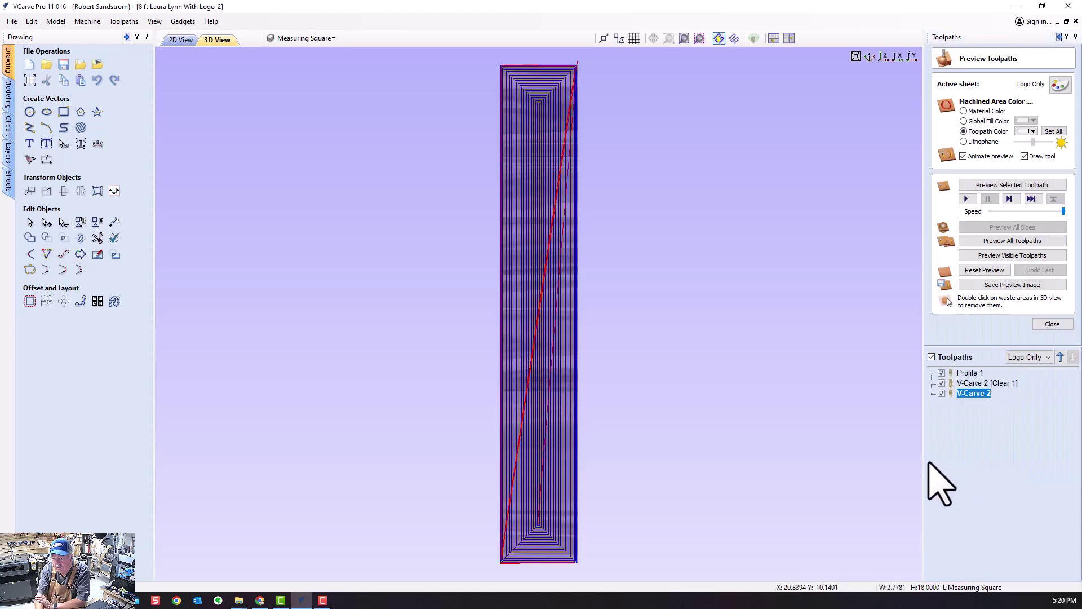
Associate the V-Carve toolpath with the closed vectors on the Leaf Logo layer and recalculate it despite possible overlaps
double_click(969, 383)
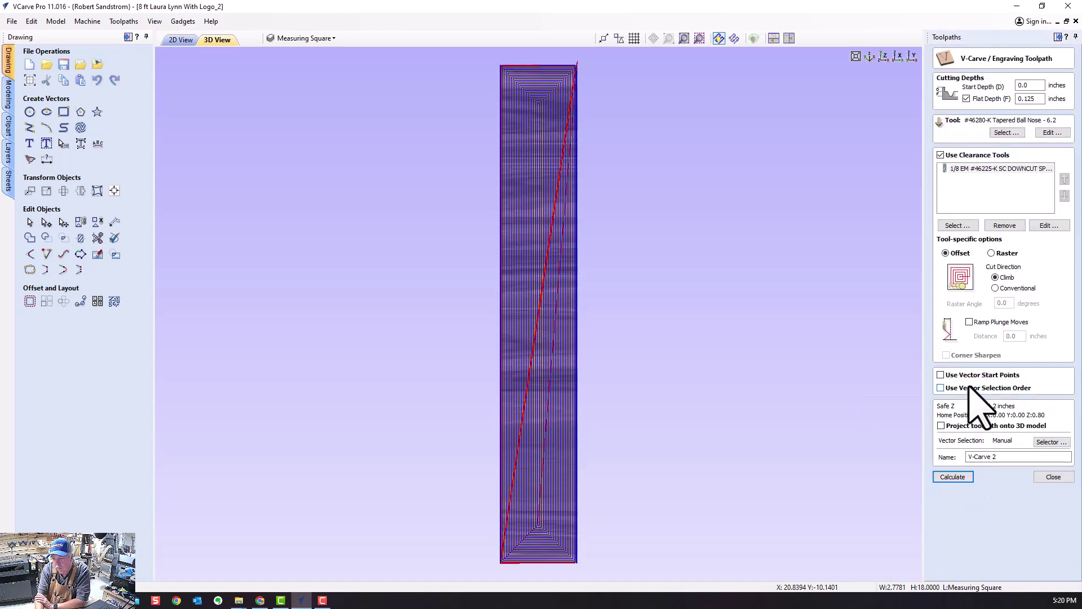
click(1046, 442)
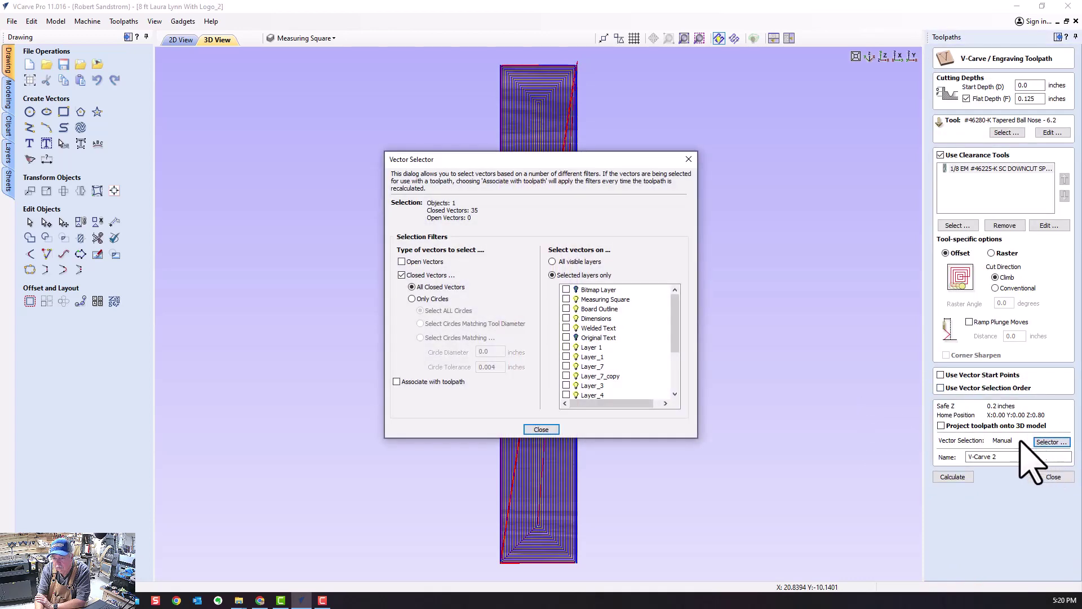
click(398, 382)
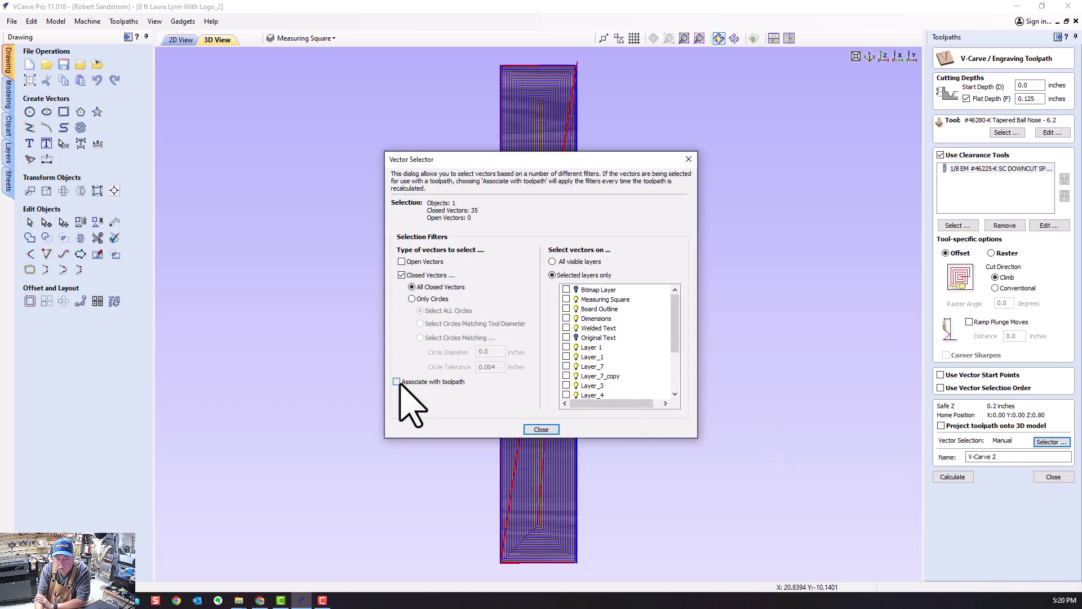
drag(679, 340, 682, 387)
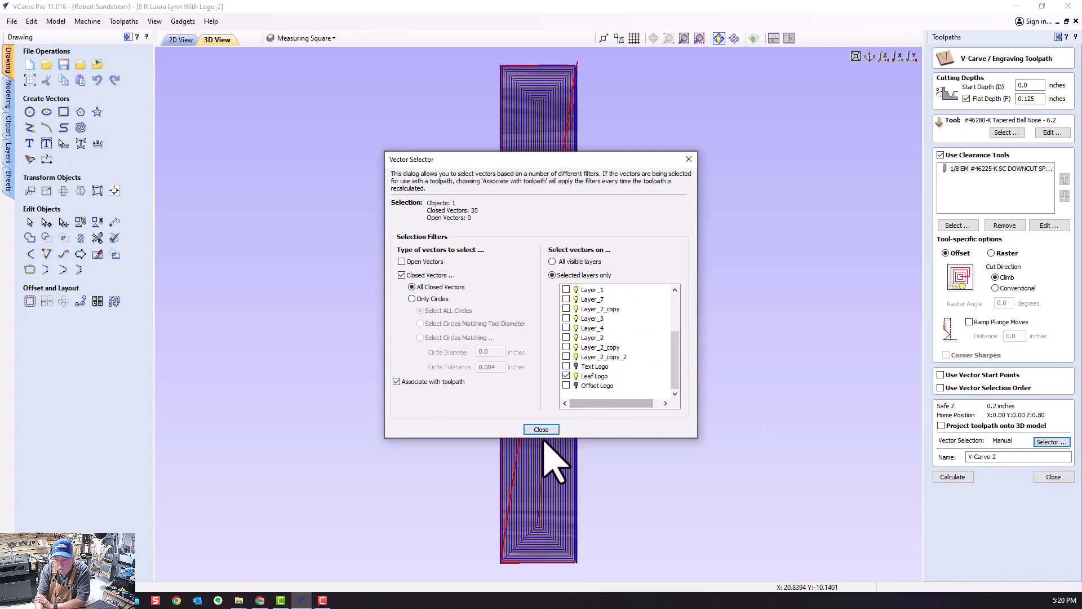
click(541, 430)
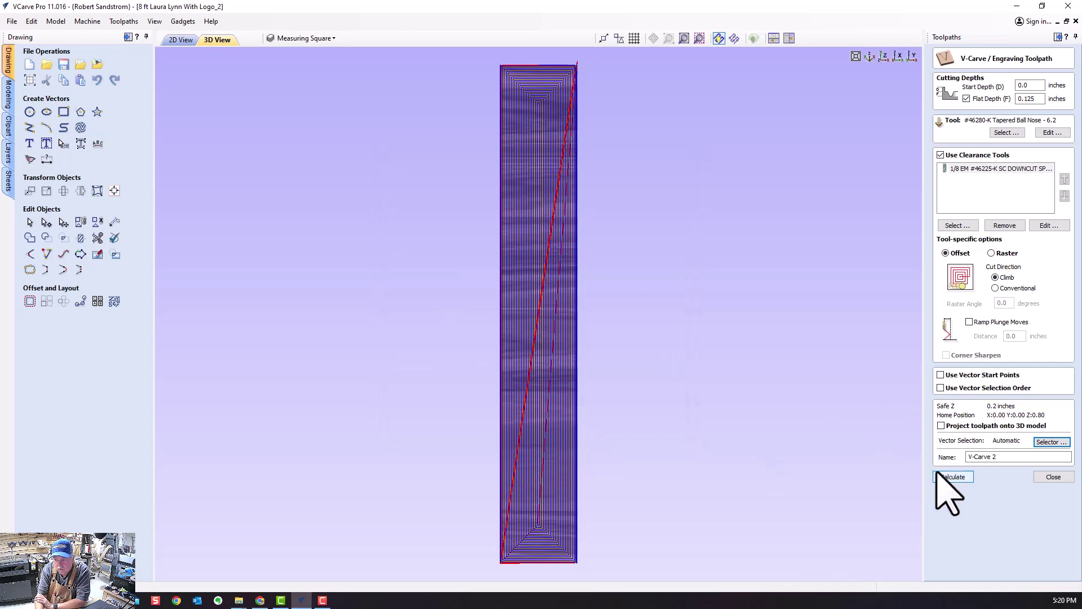
click(939, 476)
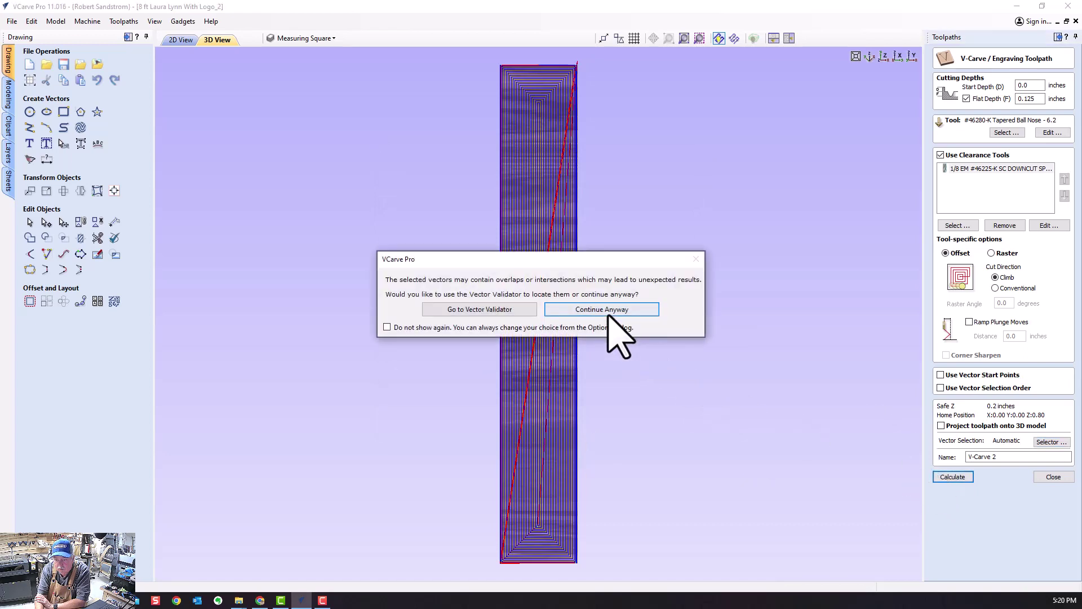
click(605, 310)
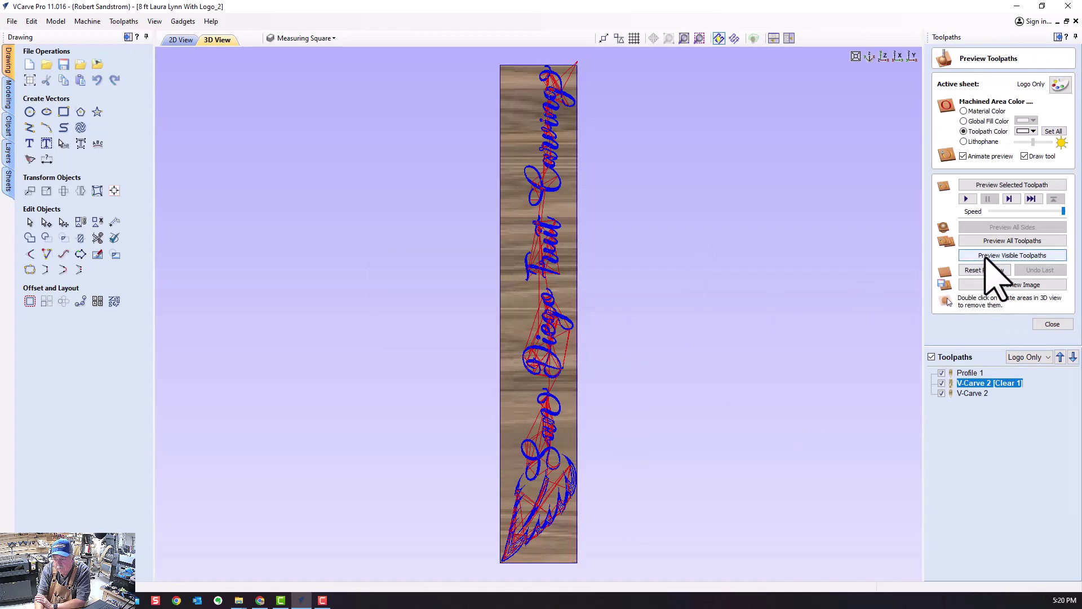
Preview the visible toolpaths and set the toolpath color of both the V-Carve clearance and finishing passes to white
click(985, 257)
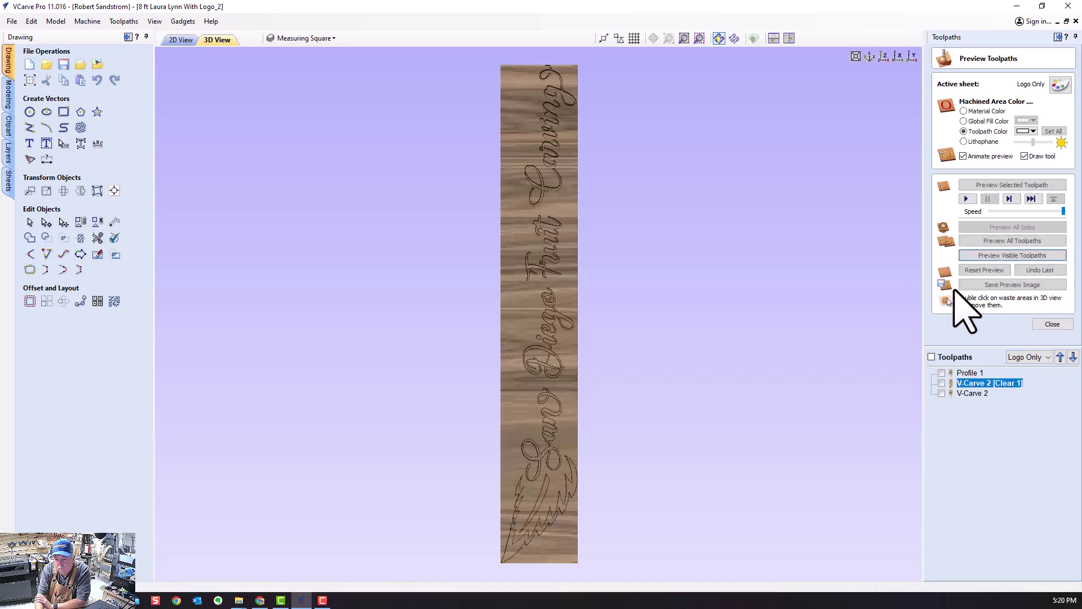
click(1028, 131)
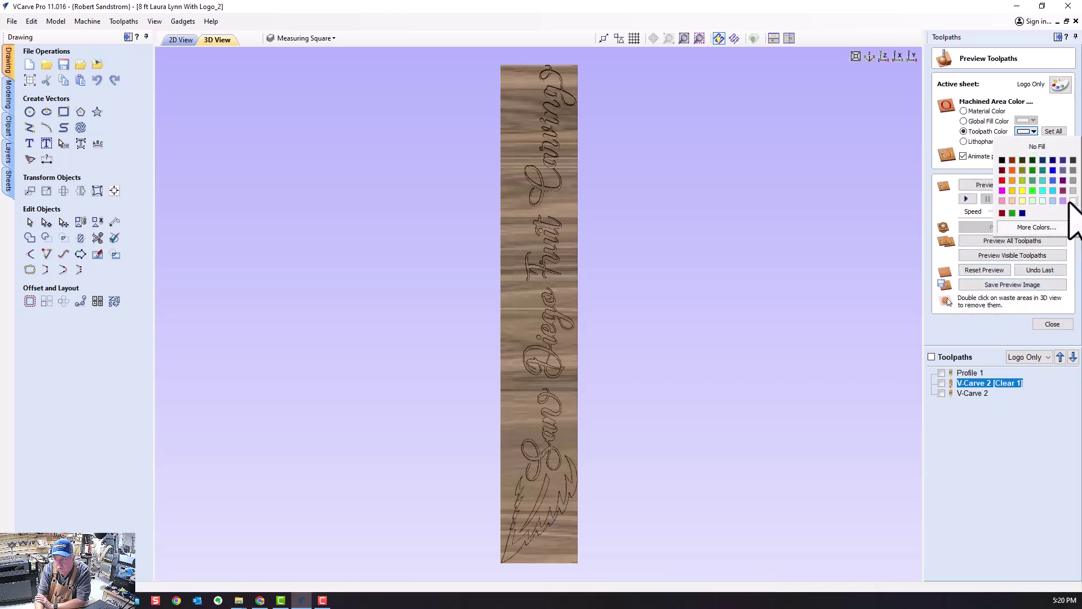
click(1072, 201)
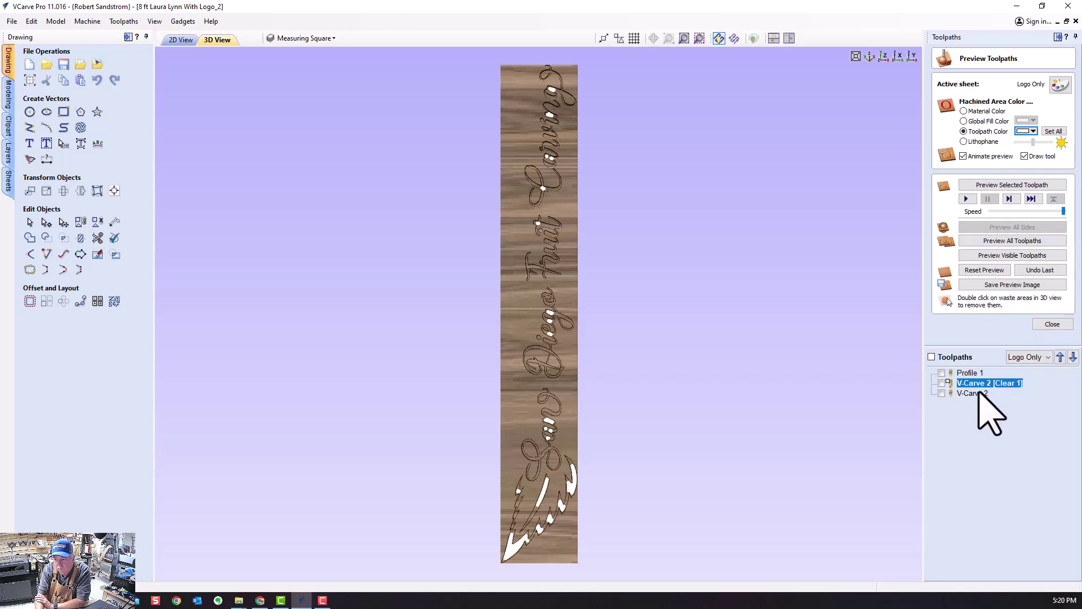
click(980, 393)
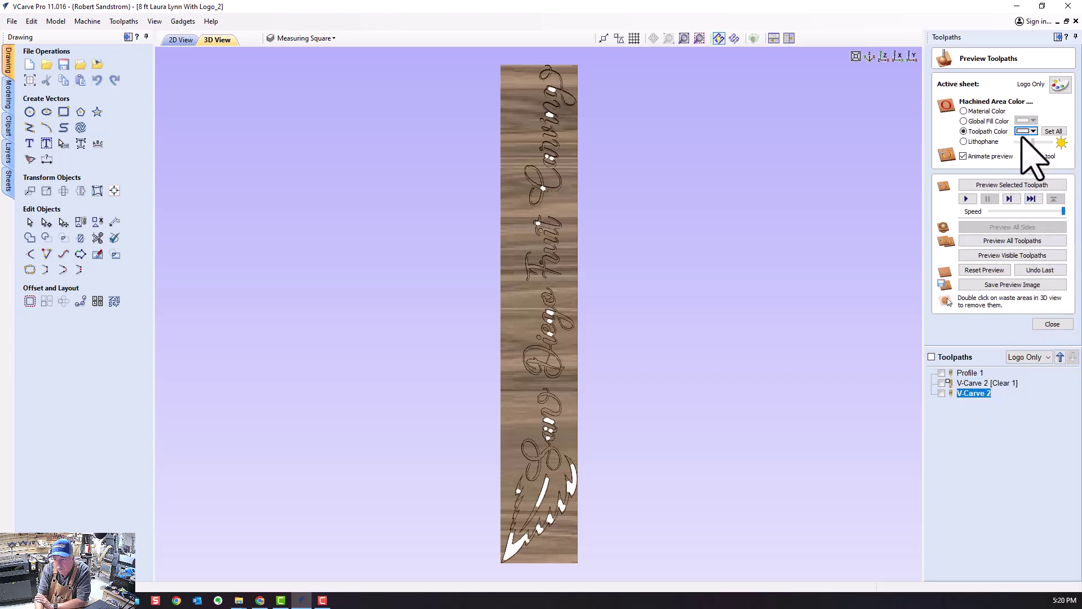
click(1028, 132)
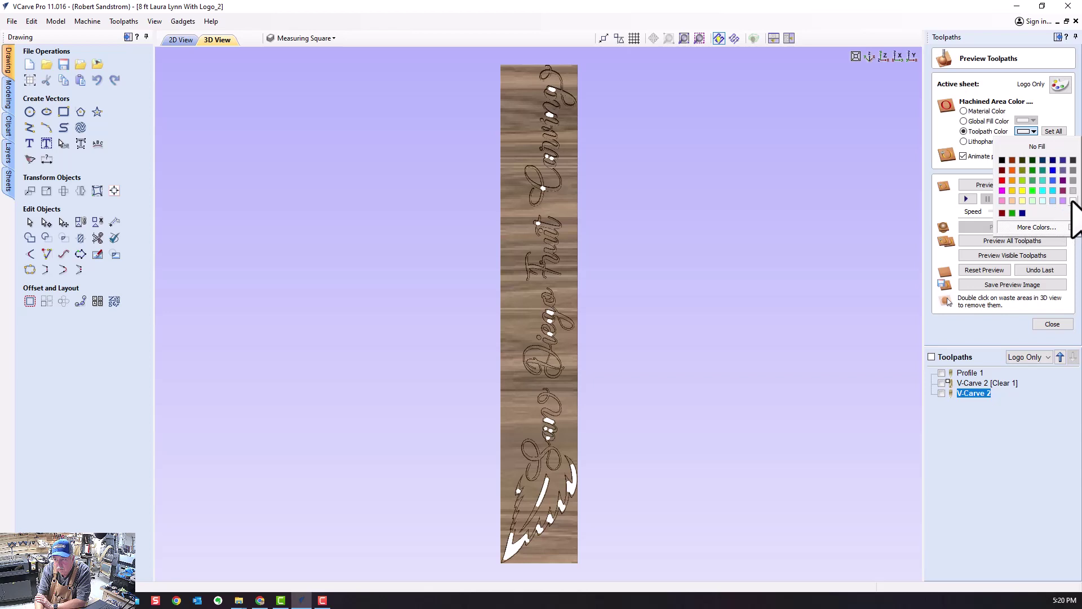
click(1072, 201)
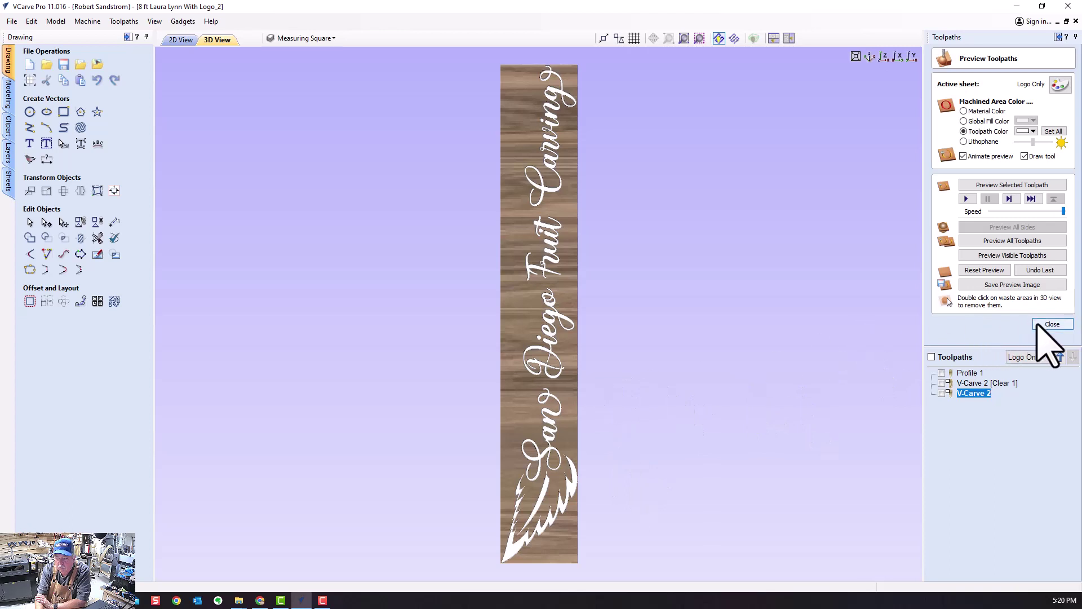
click(1052, 325)
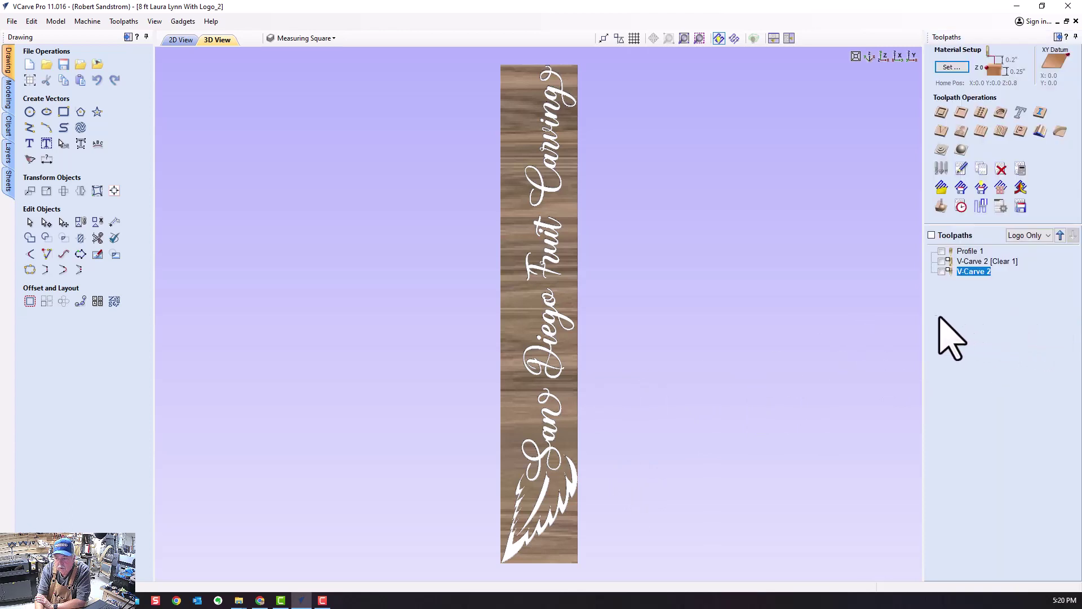